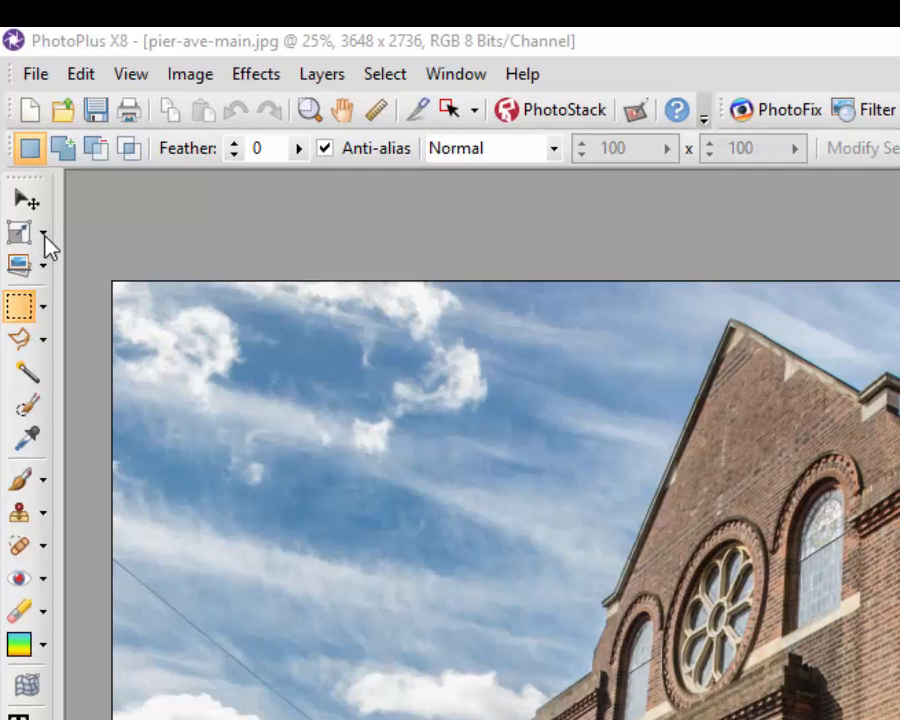
Rotate the church photo upside down with the Deform tool, and undo the rotation
click(45, 238)
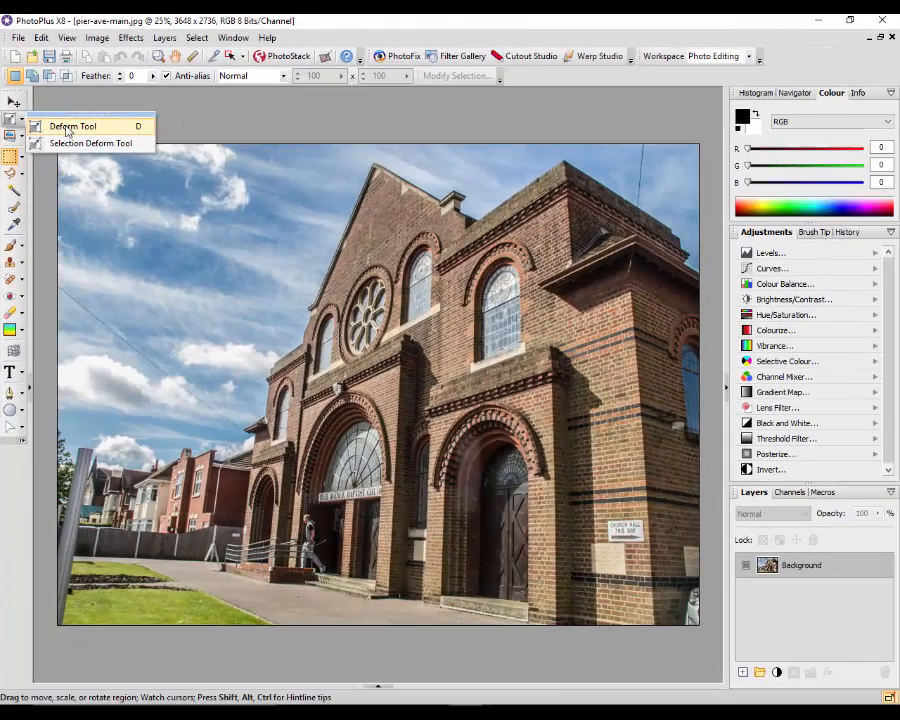
click(94, 127)
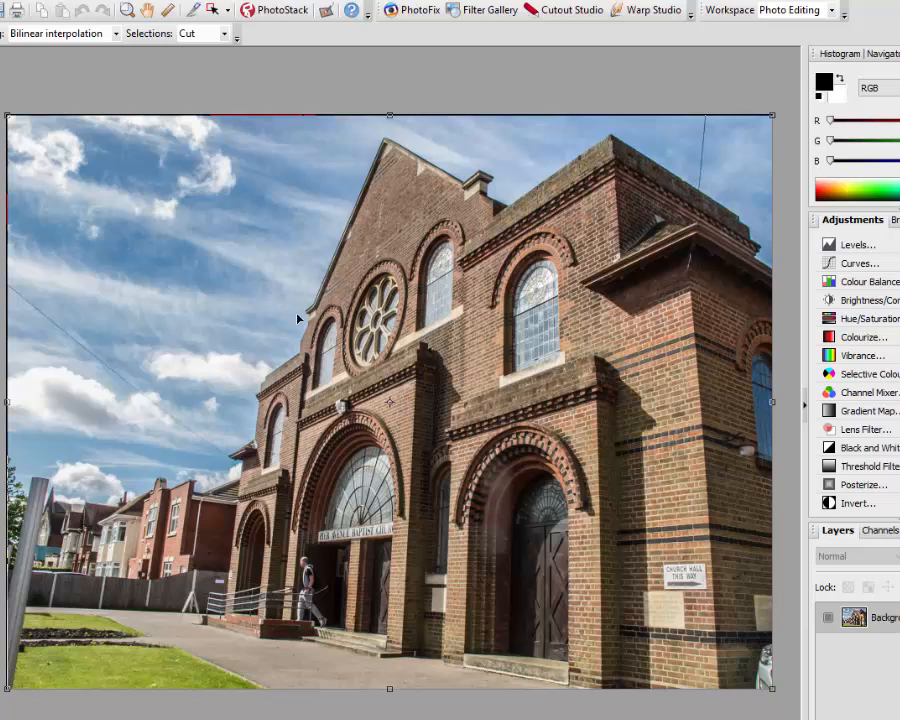
scroll(285, 344, down, 1)
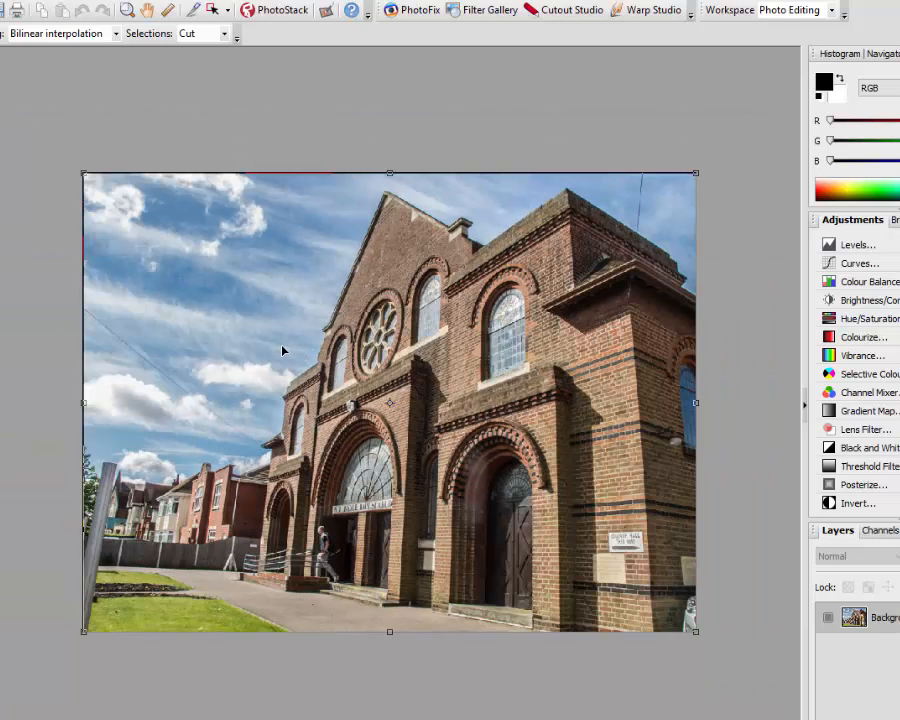
scroll(282, 350, down, 1)
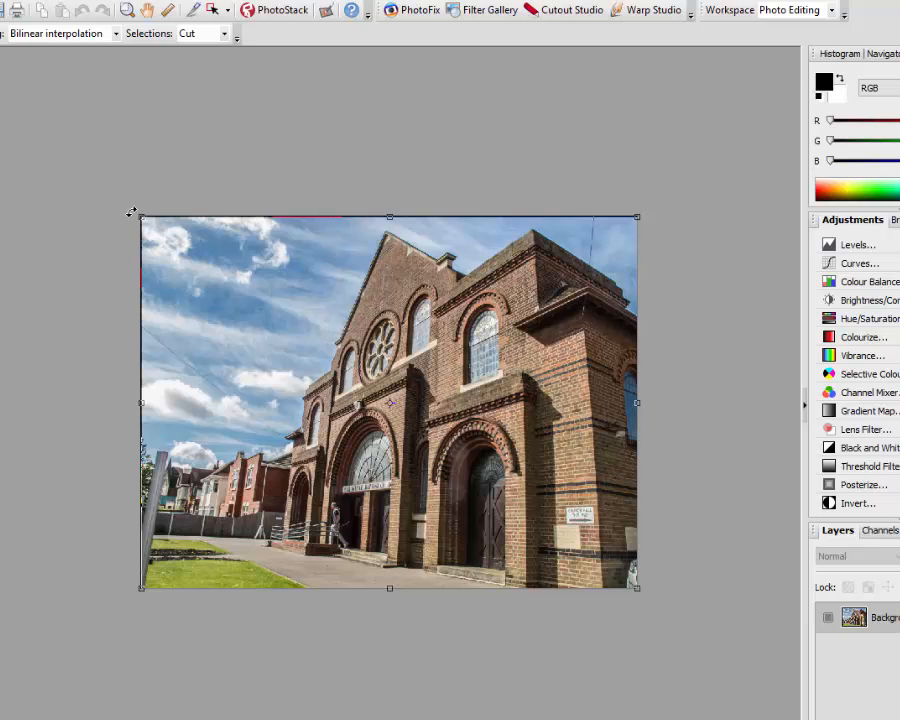
drag(131, 211, 233, 609)
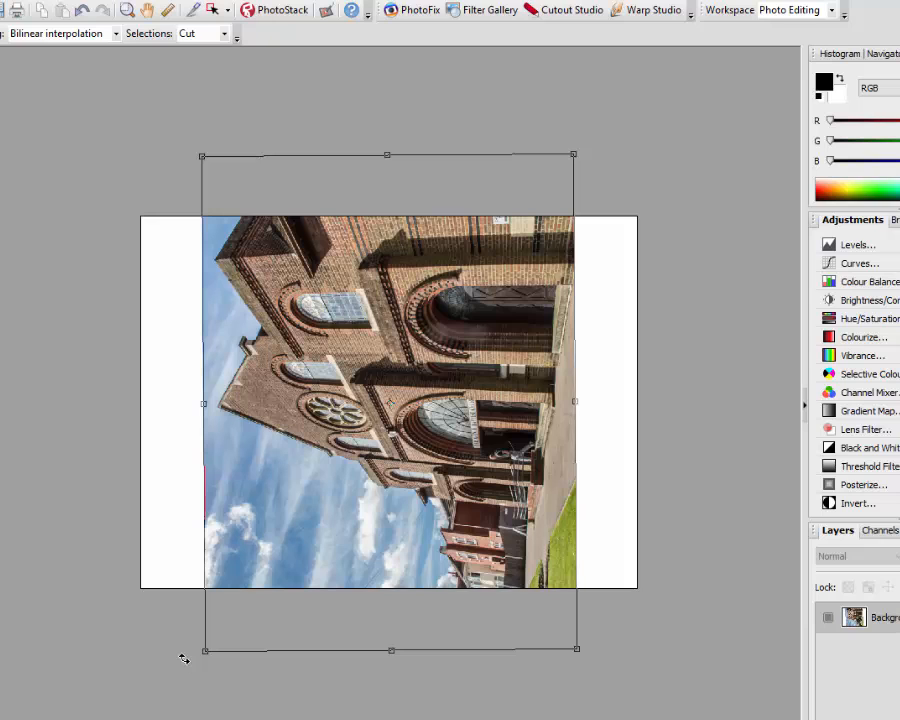
drag(193, 655, 640, 600)
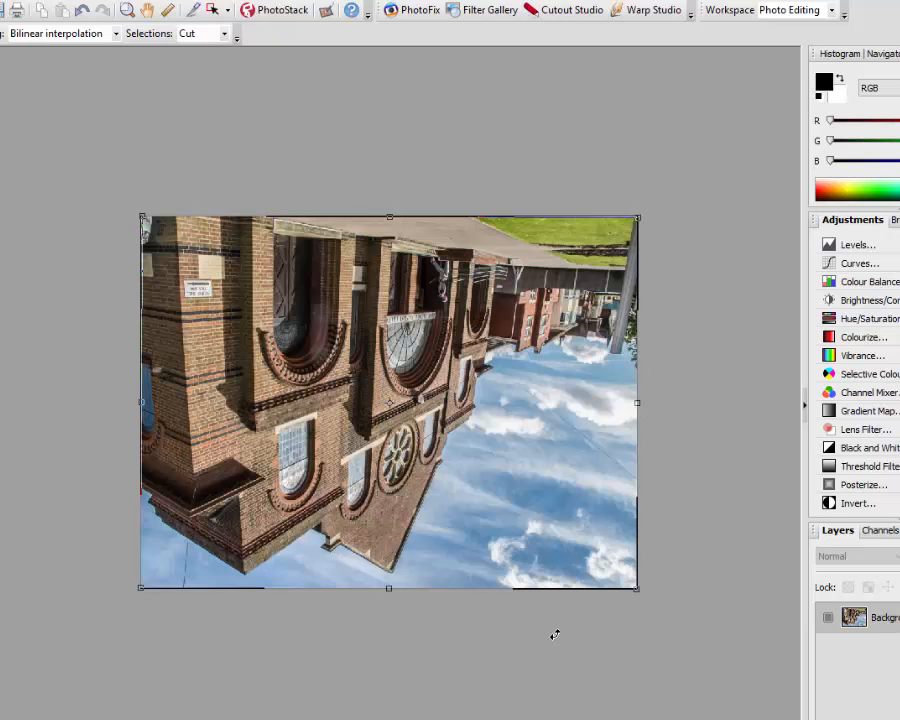
click(82, 12)
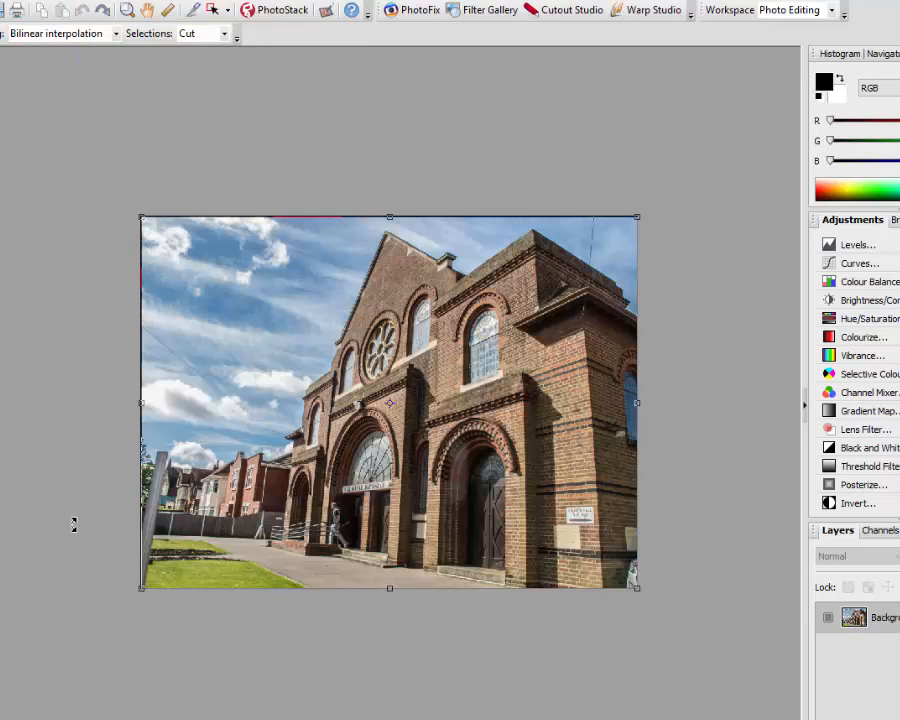
Try to scale the church photo down by moving its upper-left corner inward with the Deform tool
scroll(69, 524, up, 1)
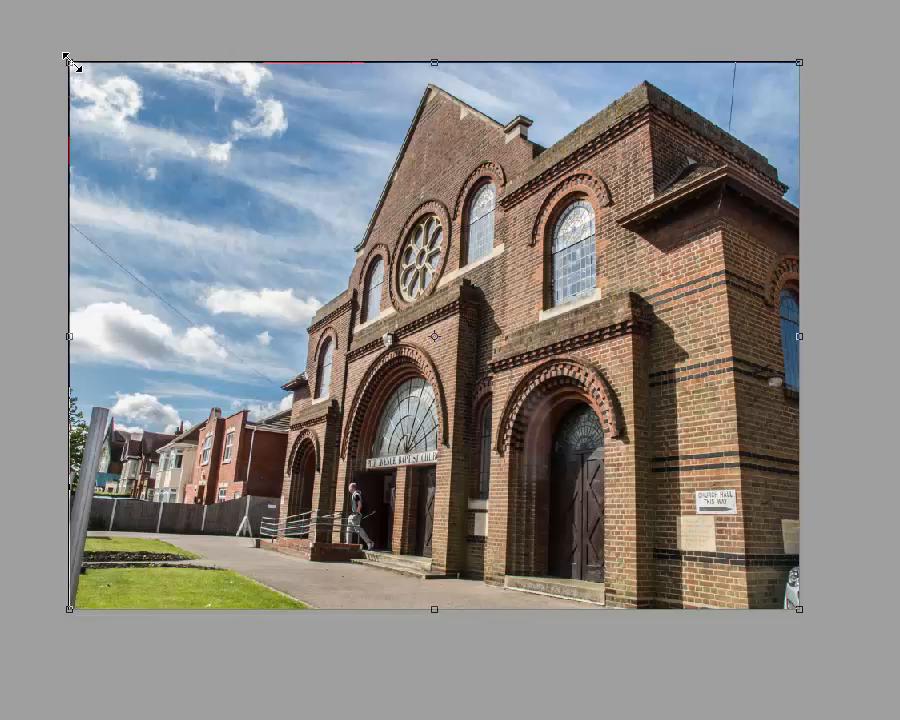
drag(71, 61, 100, 91)
drag(117, 106, 194, 257)
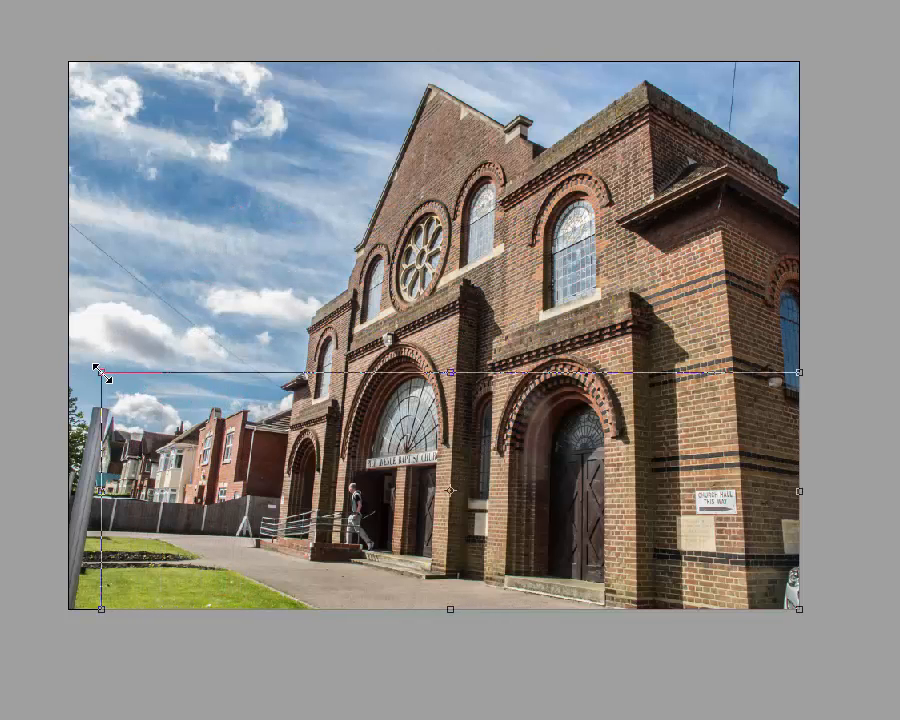
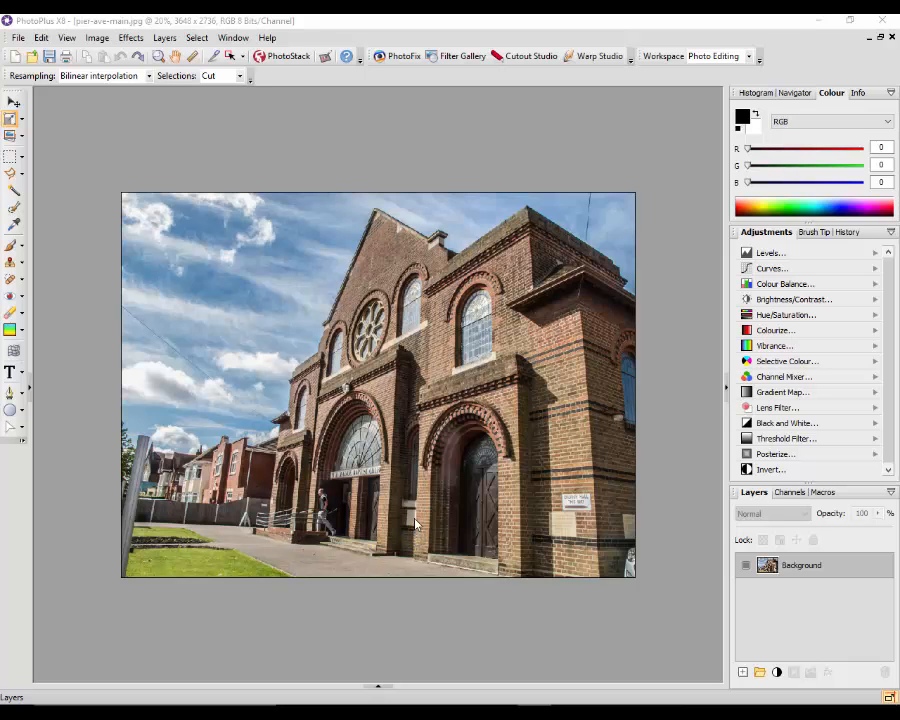
In pier-ave-start.jpg, pull the photo's upper-right corner outward with the Deform tool so the rightmost yellow guide line stands vertical
click(378, 686)
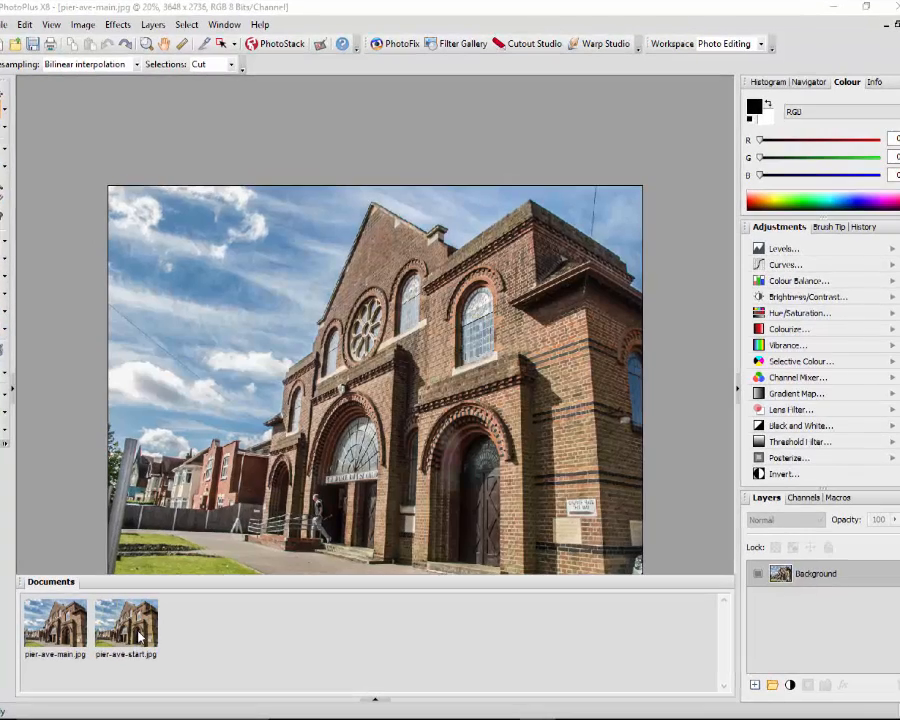
click(152, 627)
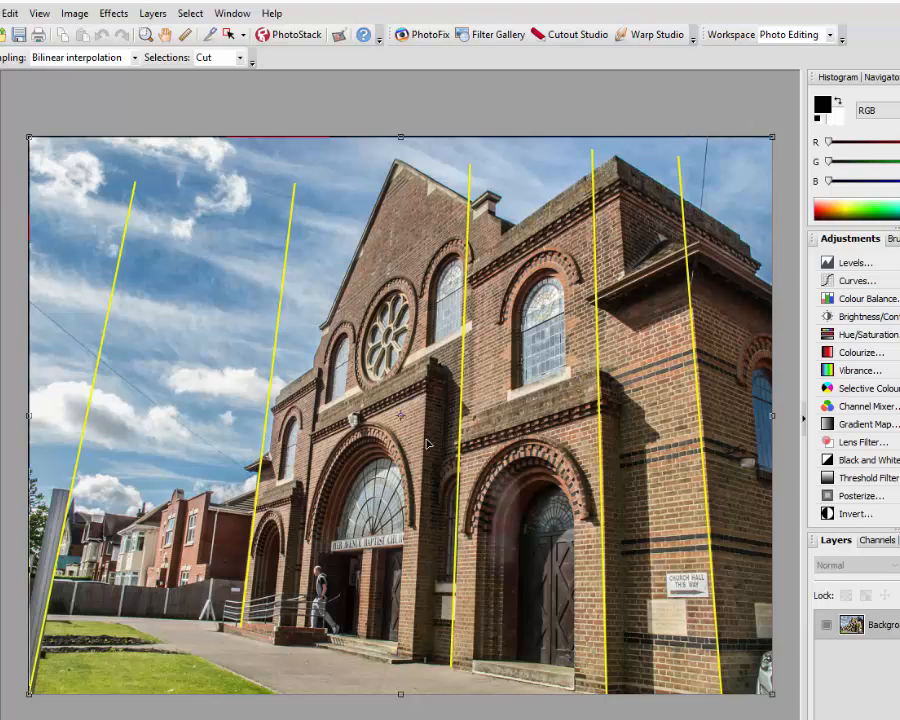
scroll(428, 445, down, 1)
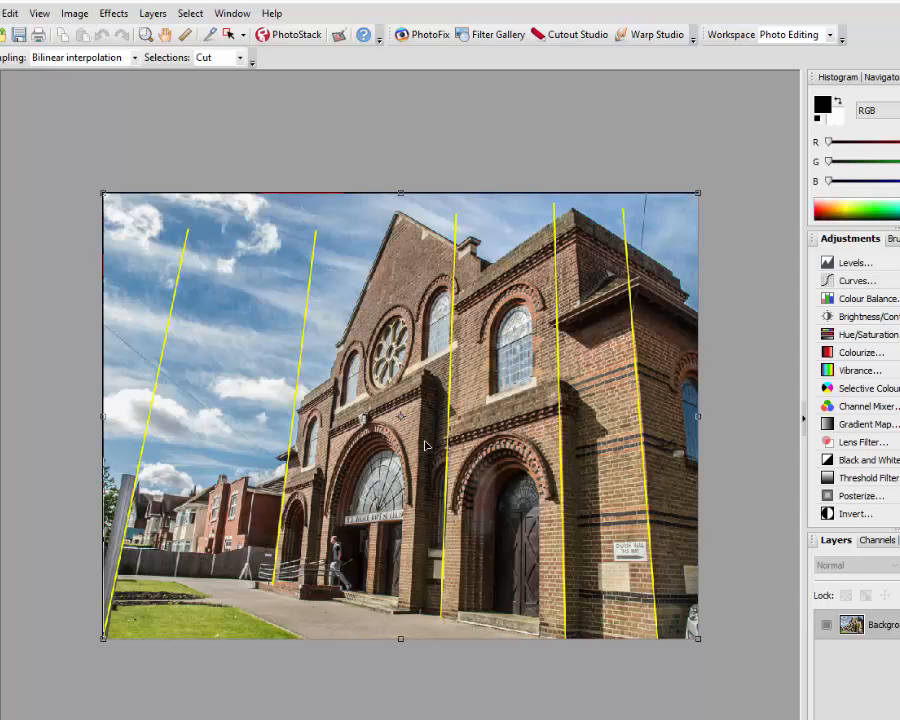
scroll(425, 447, down, 1)
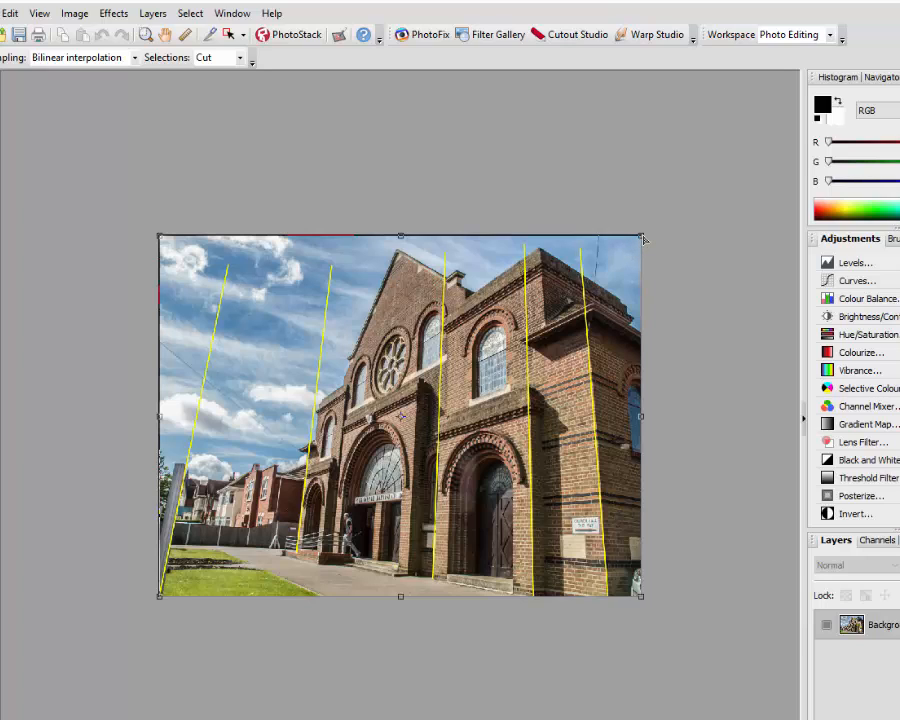
drag(643, 238, 672, 235)
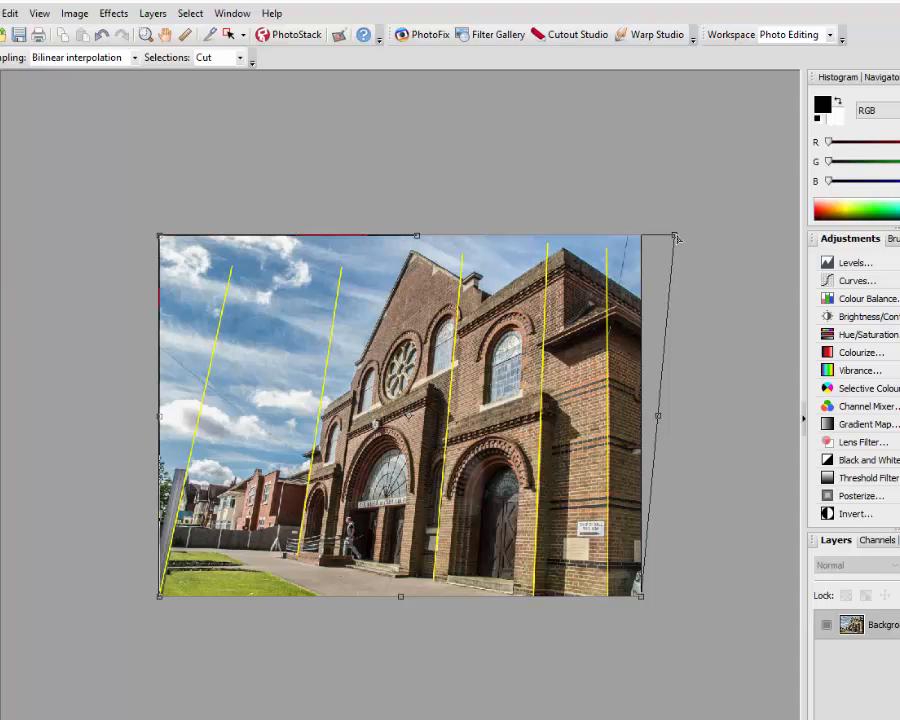
key(Return)
drag(641, 236, 677, 253)
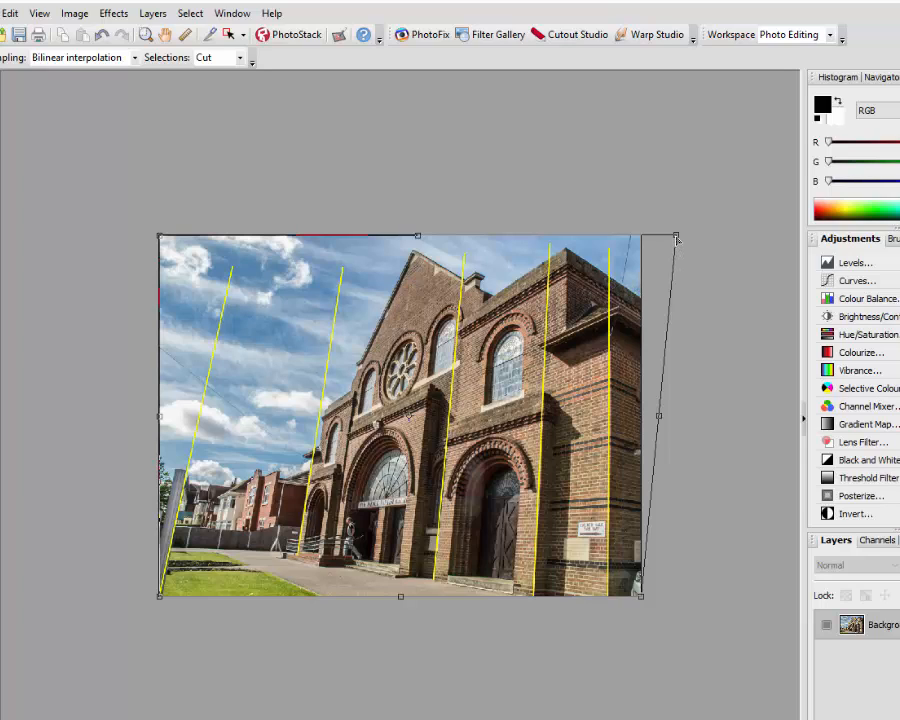
key(Return)
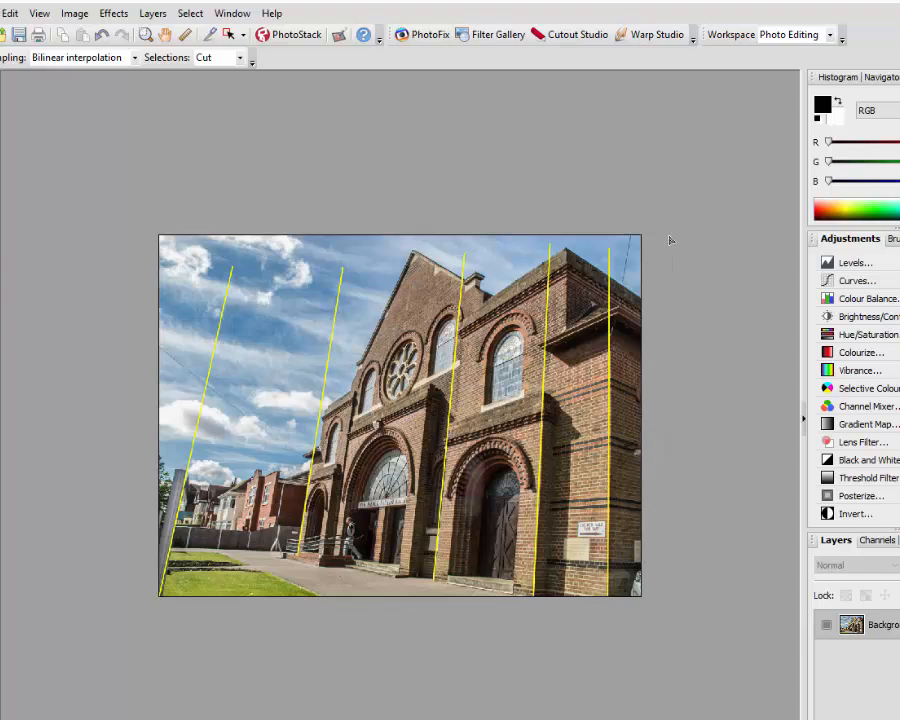
drag(670, 243, 670, 246)
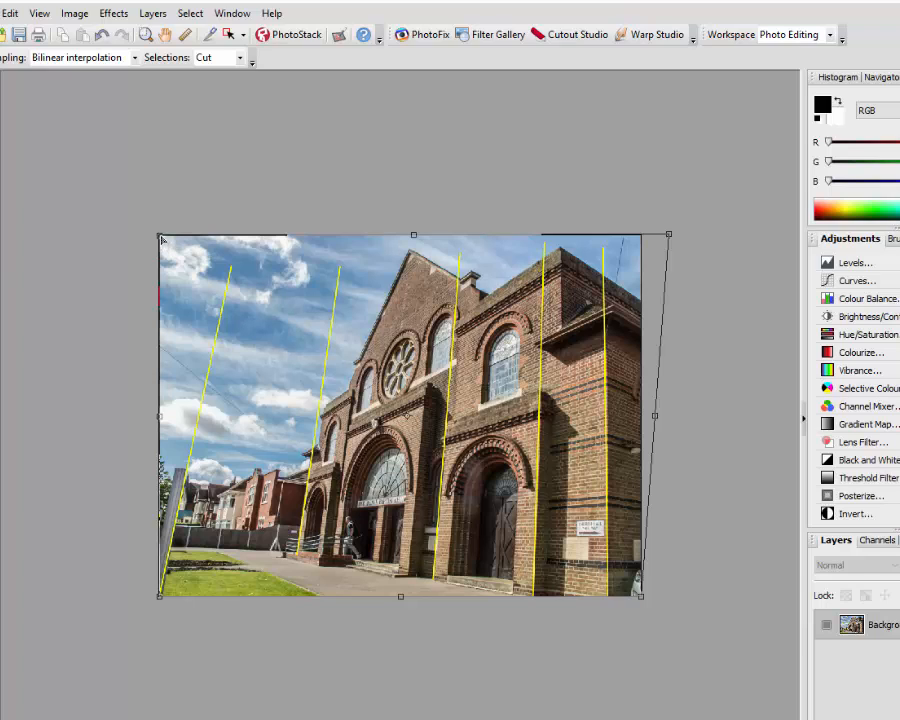
Pull the upper-left corner well outward and fine-tune both upper corners so all the yellow guide lines stand vertical
drag(160, 239, 71, 242)
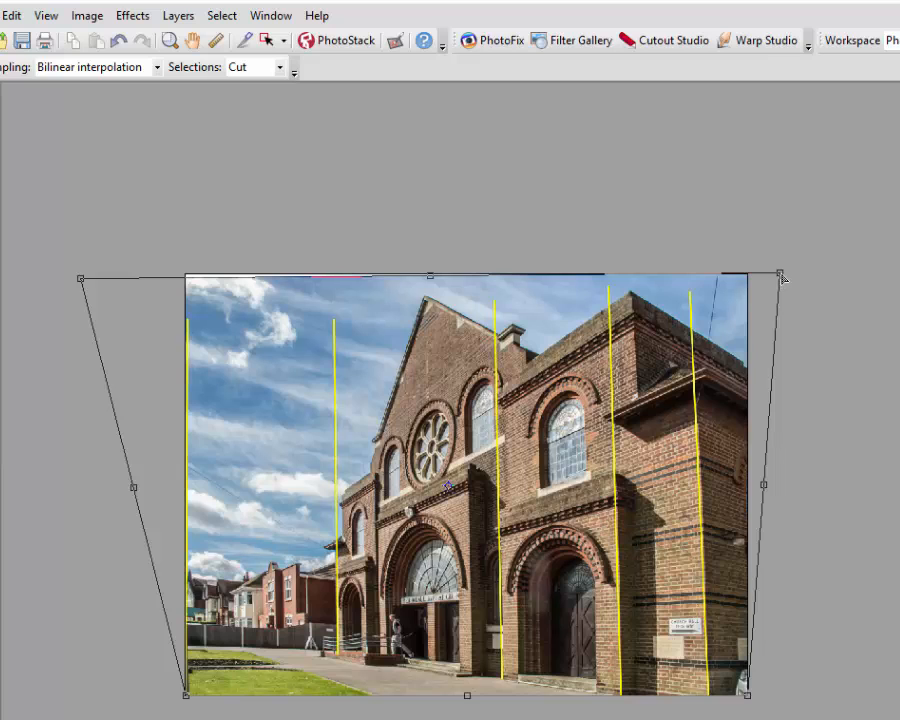
drag(782, 276, 816, 278)
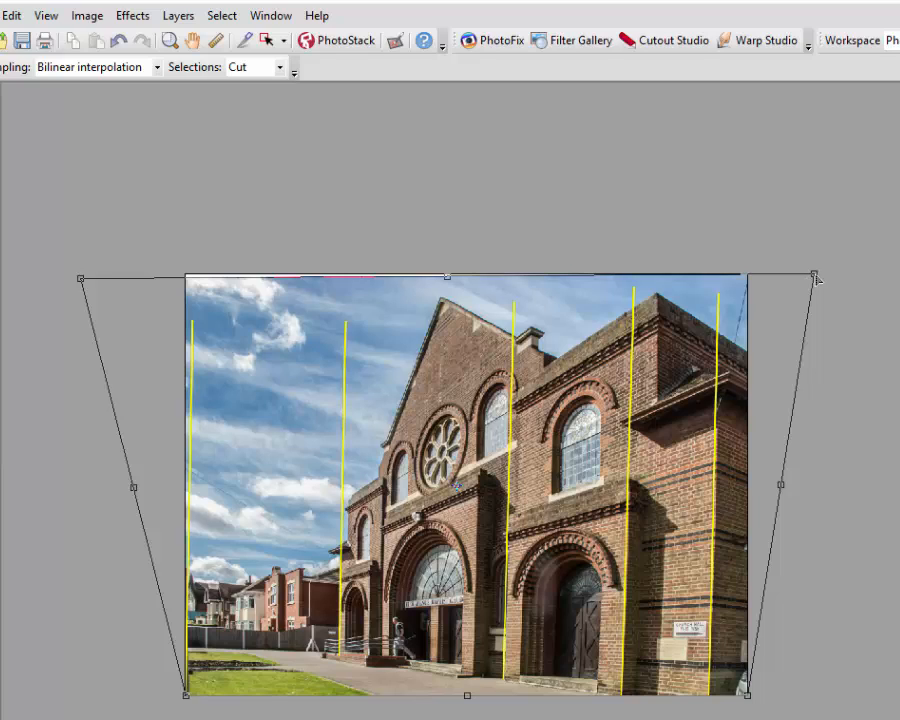
drag(815, 275, 804, 276)
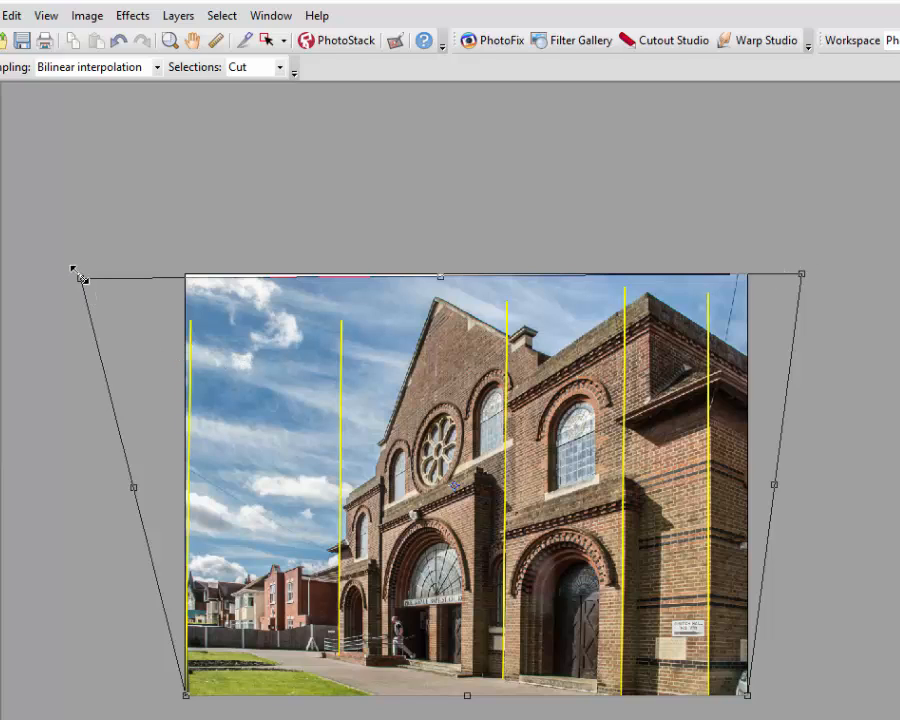
drag(81, 281, 80, 271)
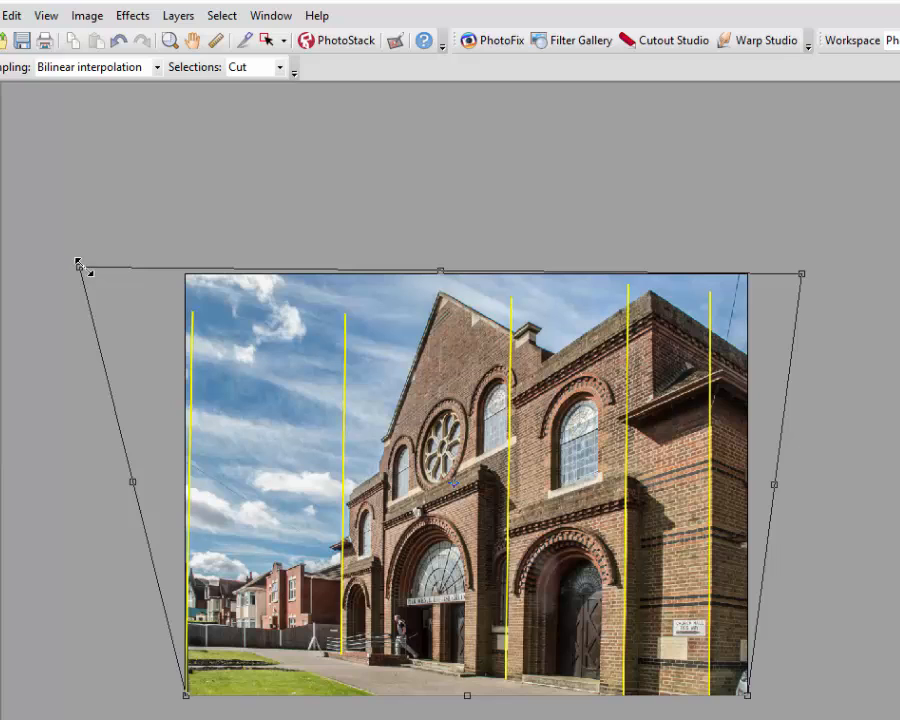
drag(80, 269, 78, 286)
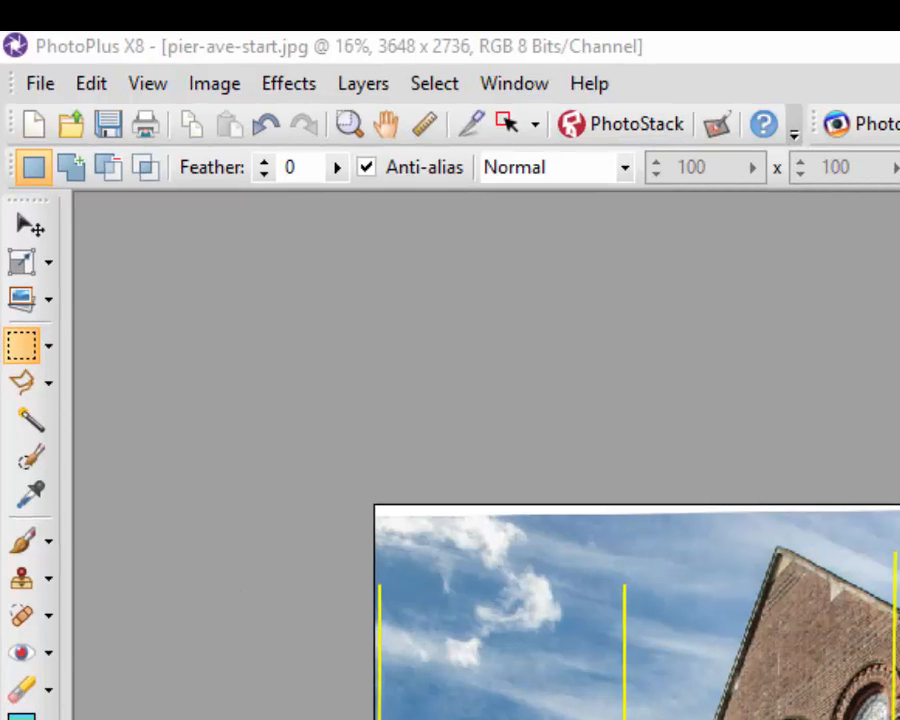
Crop the straightened photo to 3648 x 2643 pixels, removing the white strip along its upper edge
click(24, 300)
click(48, 300)
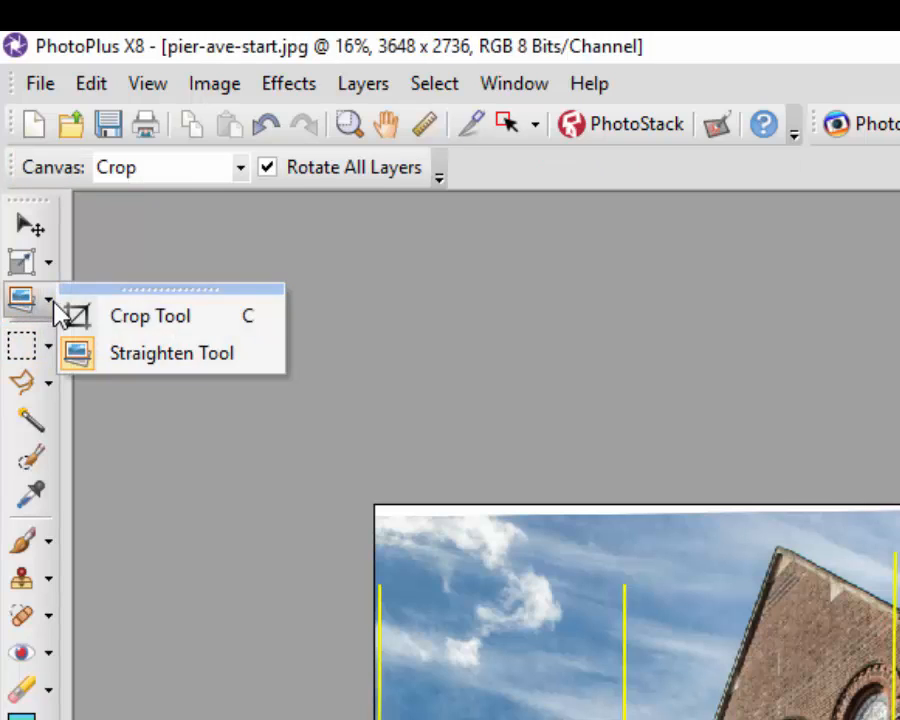
click(153, 321)
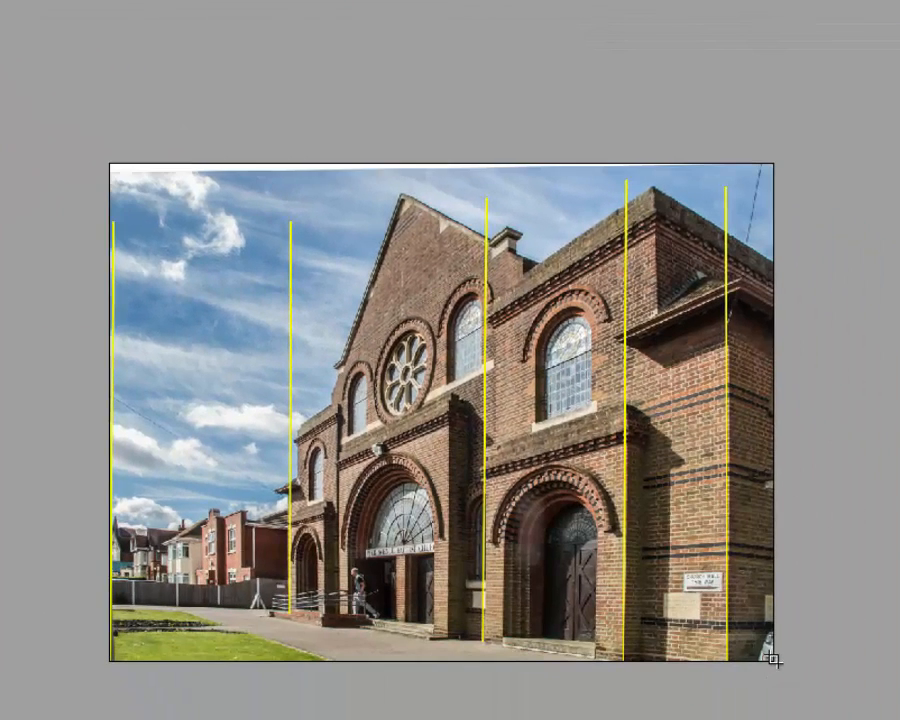
drag(899, 719, 776, 688)
drag(636, 541, 117, 182)
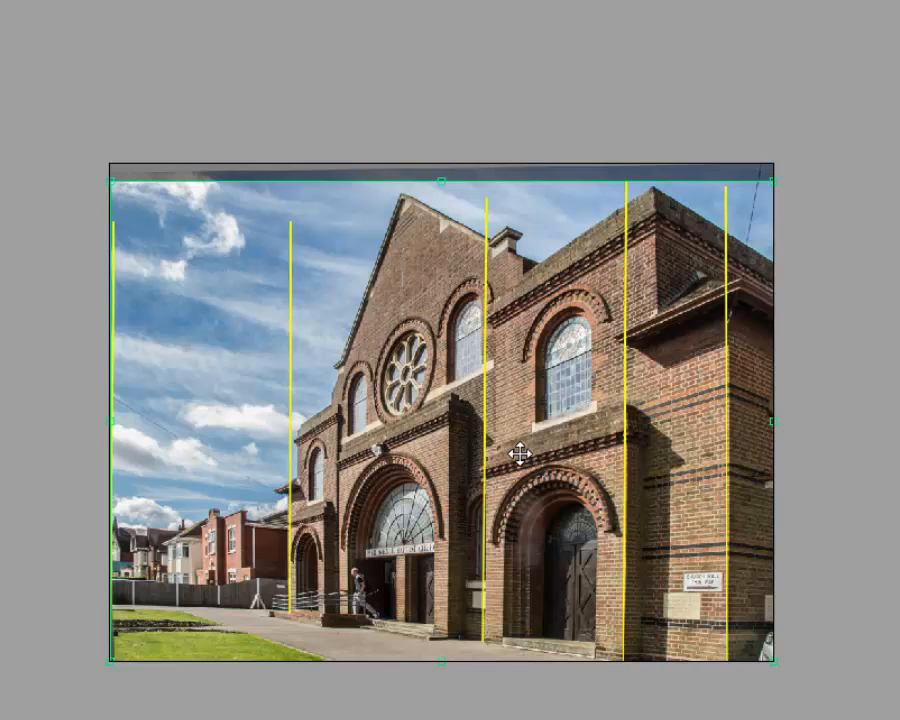
key(Return)
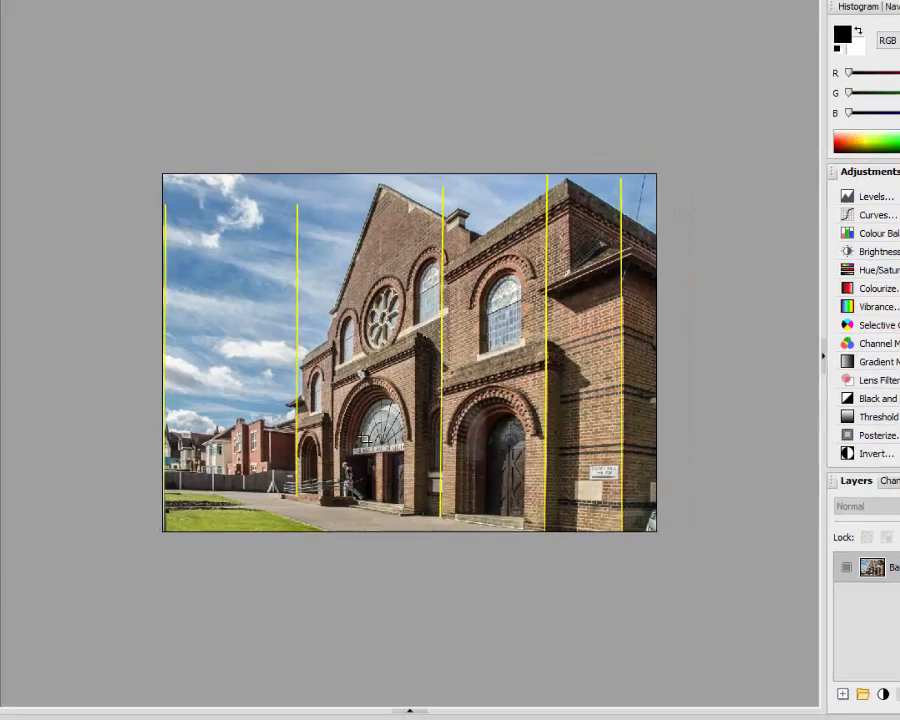
Switch to pier-ave-main.jpg and pull the photo's upper-right corner outward with the Deform tool to straighten the building's right side
click(409, 711)
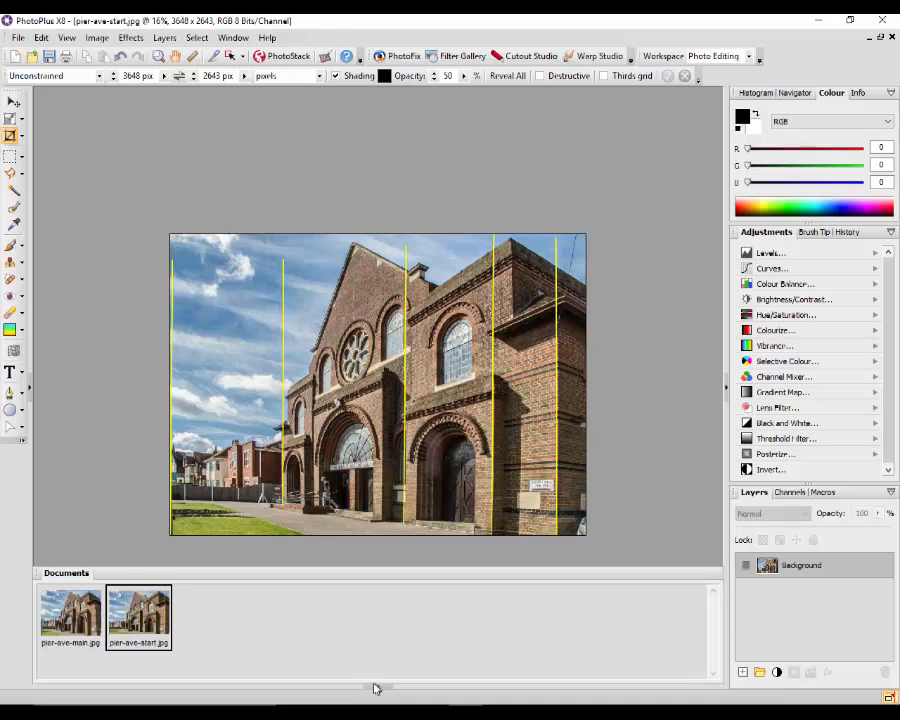
click(80, 612)
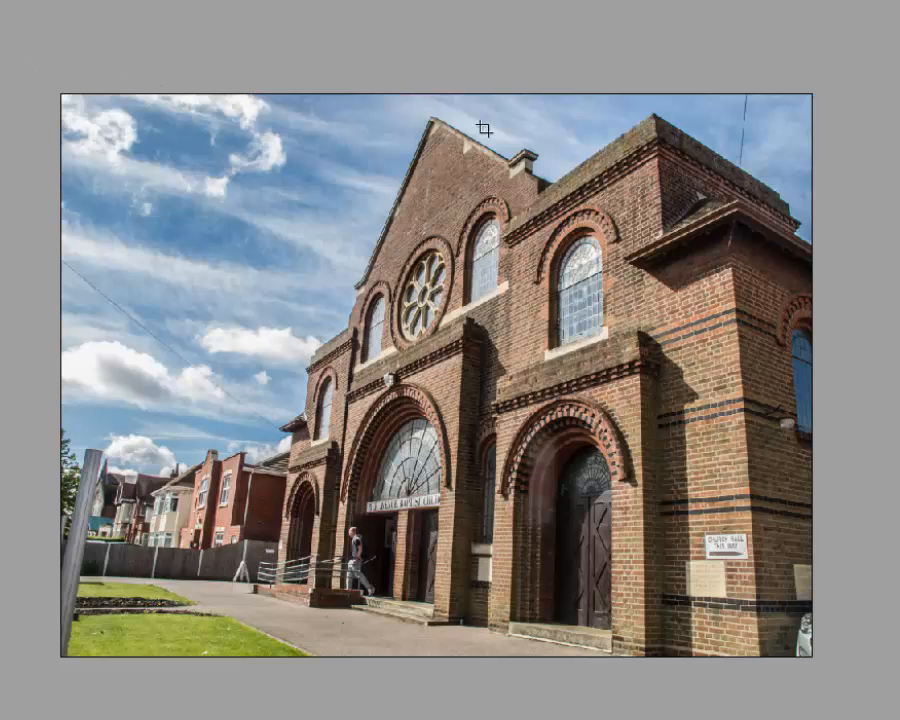
click(857, 207)
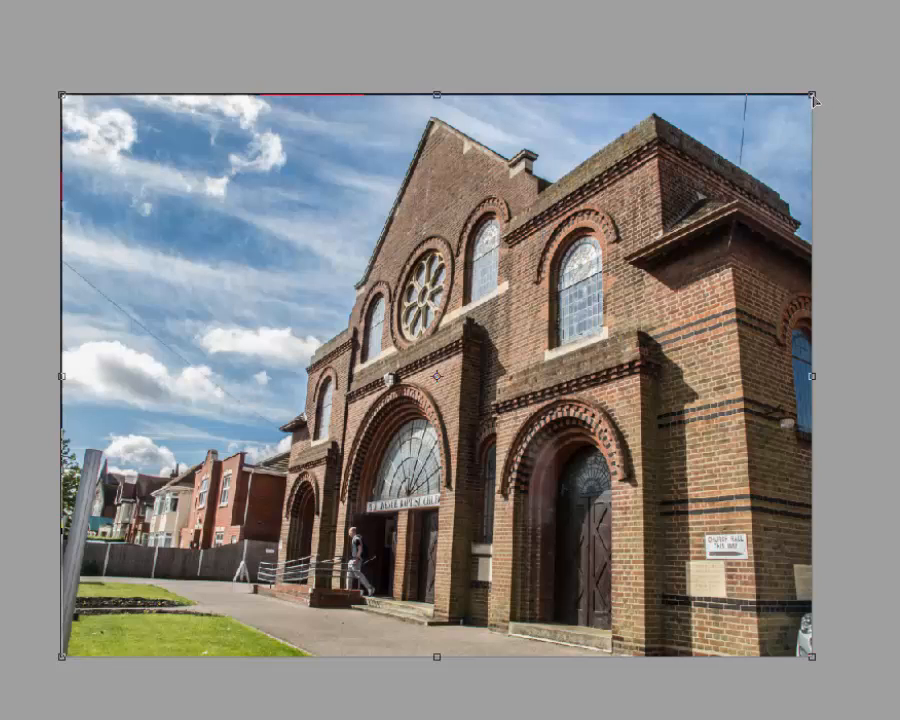
drag(813, 100, 864, 100)
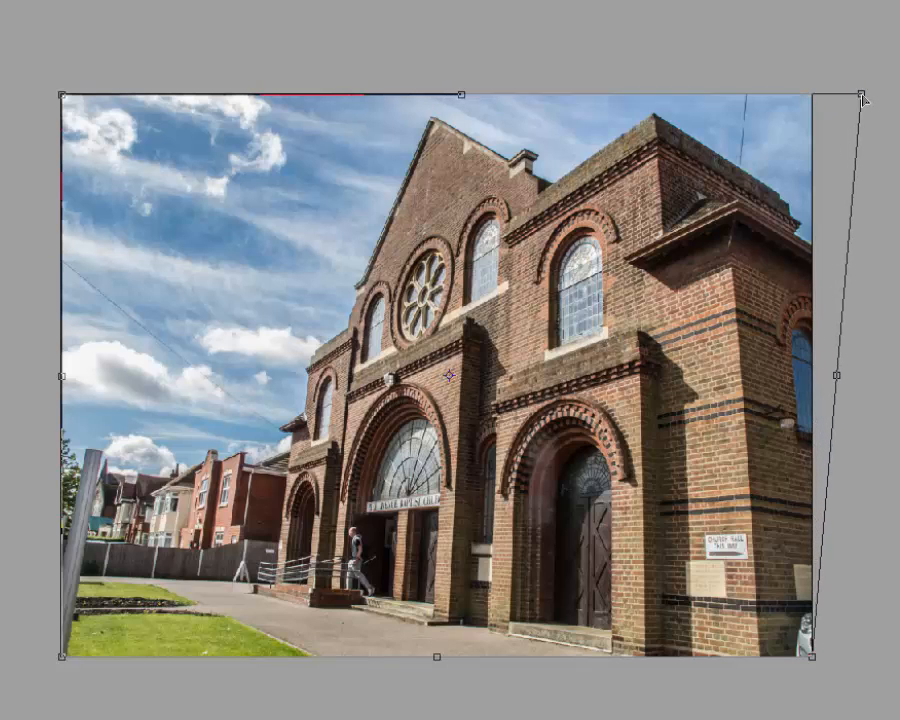
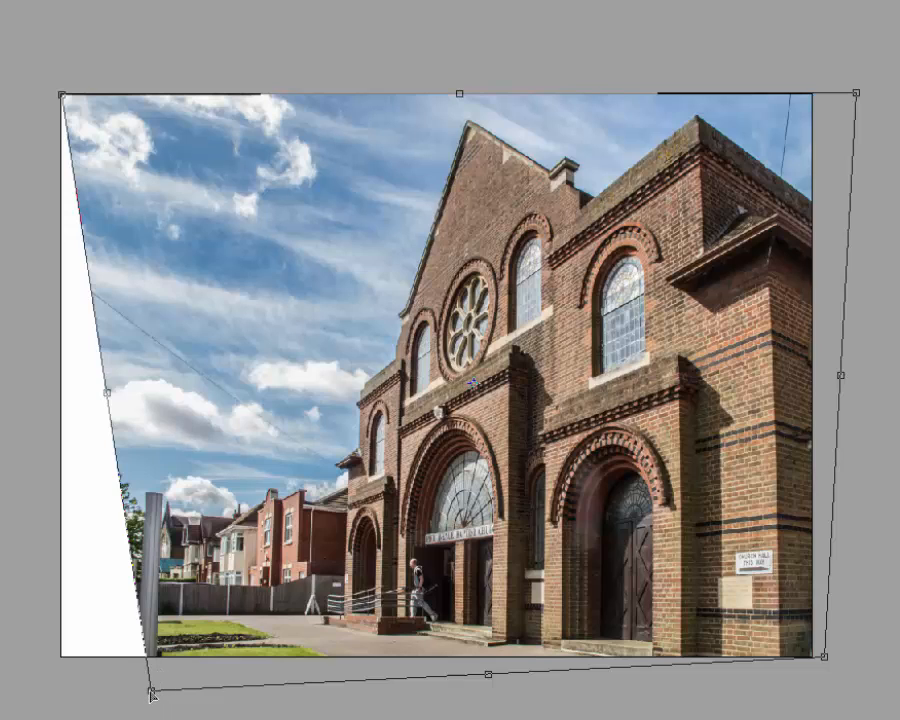
Shift the photo's upper edge slightly down and pull the lower-left corner farther down and to the right with the Deform tool
key(Return)
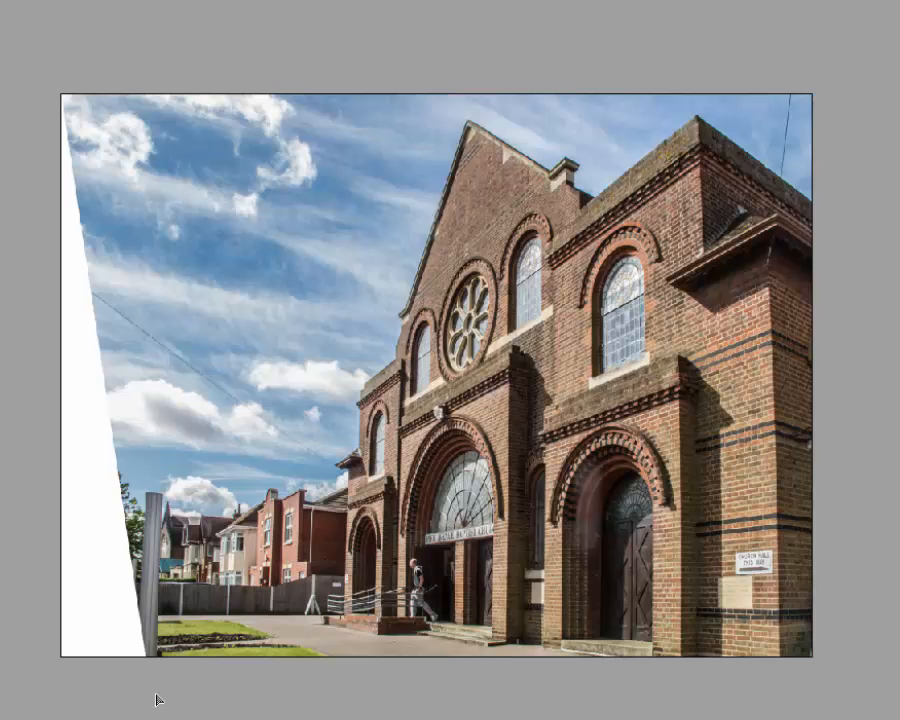
key(ctrl+t)
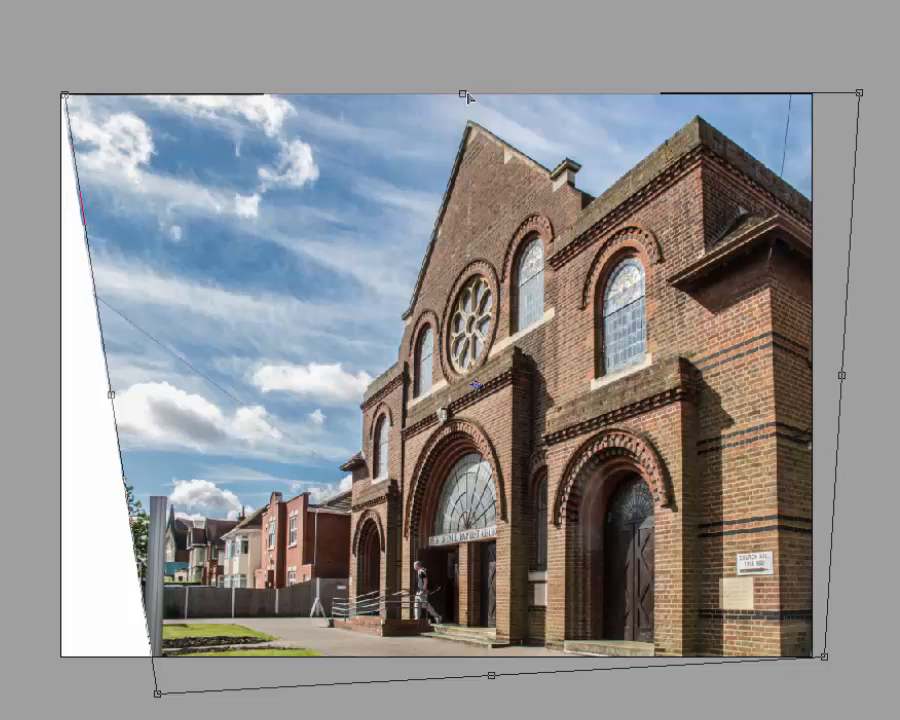
mouse_move(467, 97)
mouse_down()
mouse_move(474, 104)
mouse_move(470, 96)
mouse_up()
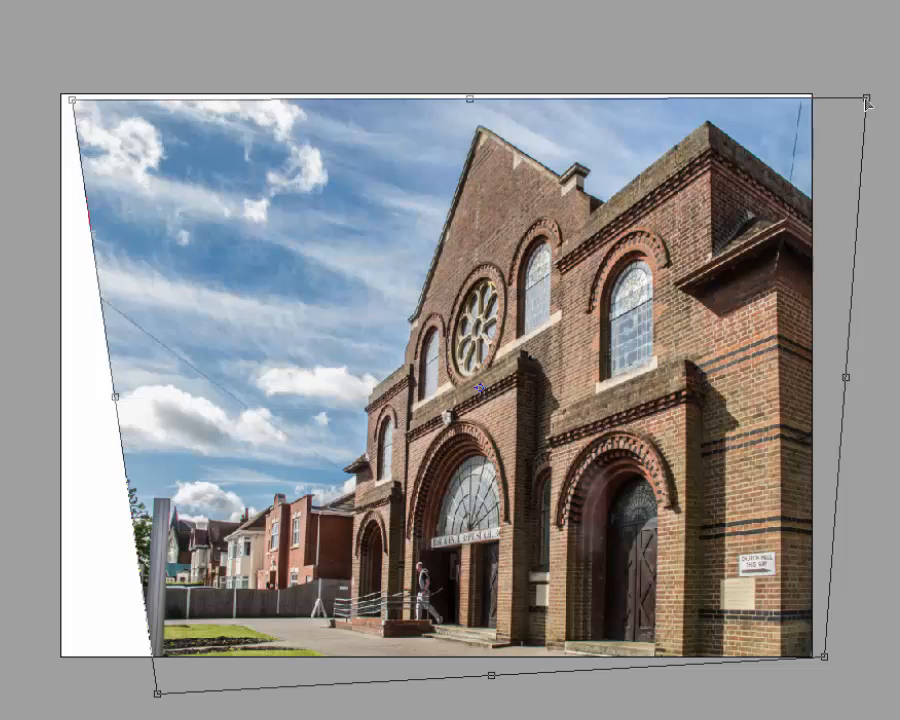
key(Return)
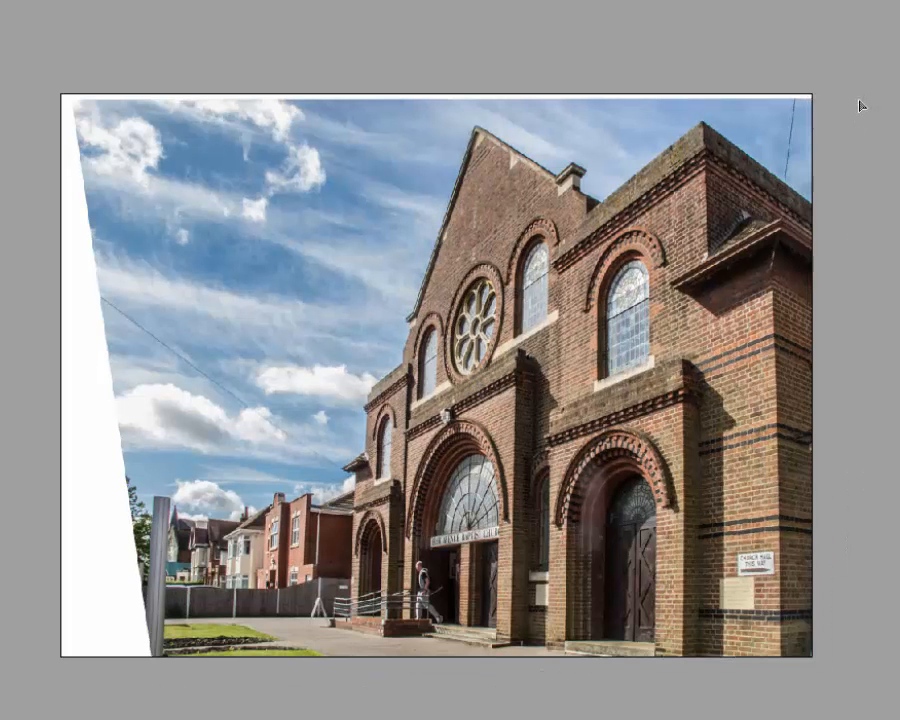
key(ctrl+t)
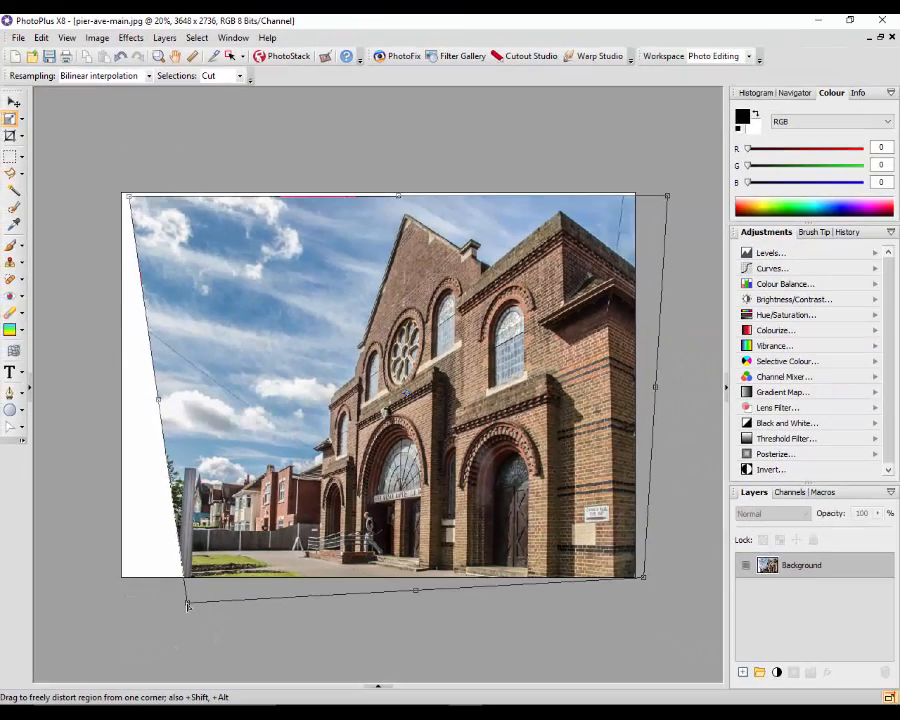
drag(187, 604, 197, 612)
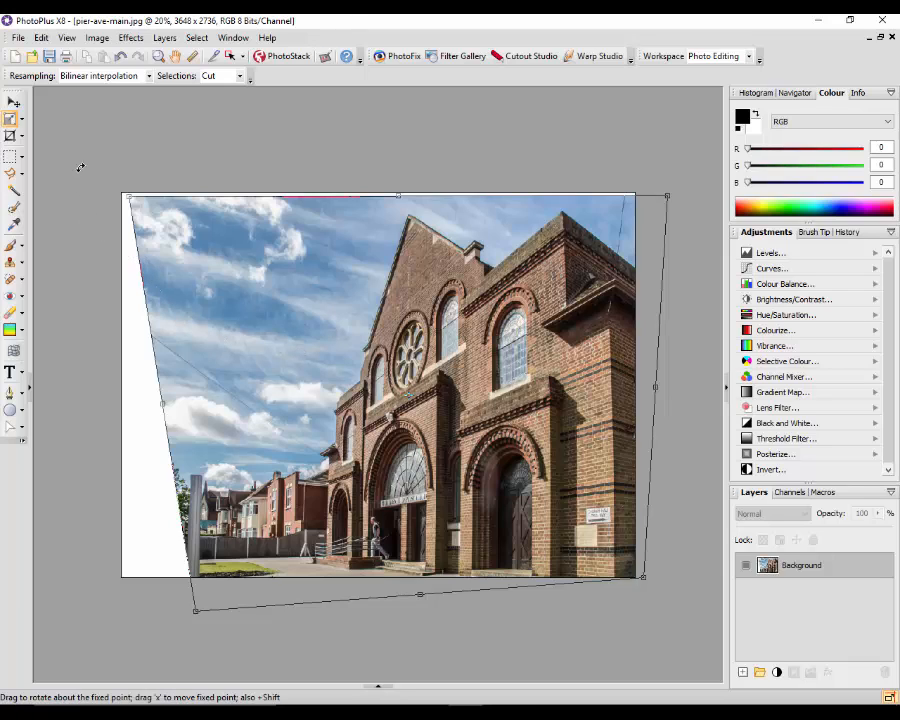
Crop the straightened photo to 3213 x 2671 pixels, excluding the white areas while keeping the gable and the full church front
click(9, 136)
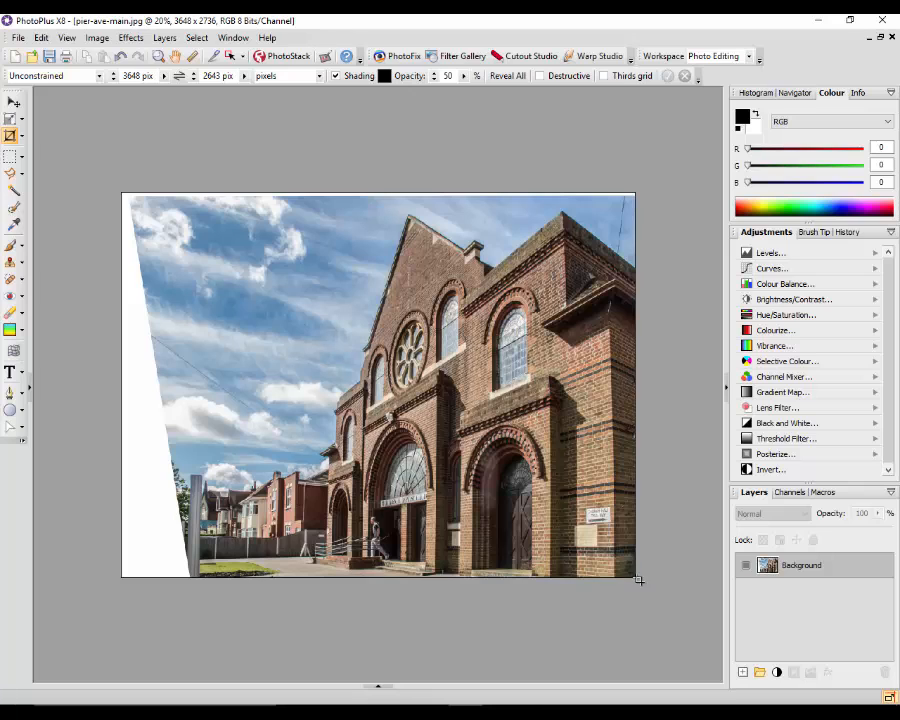
mouse_move(637, 578)
mouse_down()
mouse_move(665, 607)
mouse_move(464, 449)
mouse_move(273, 350)
mouse_move(185, 237)
mouse_move(207, 247)
mouse_move(200, 238)
mouse_up()
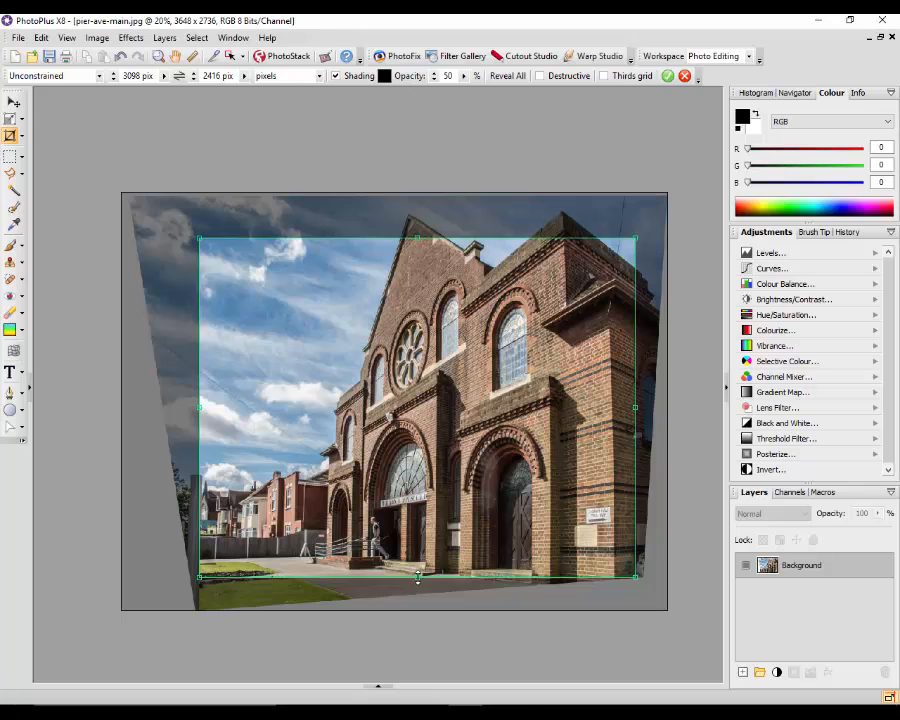
mouse_move(417, 578)
mouse_down()
mouse_move(417, 590)
mouse_move(417, 578)
mouse_up()
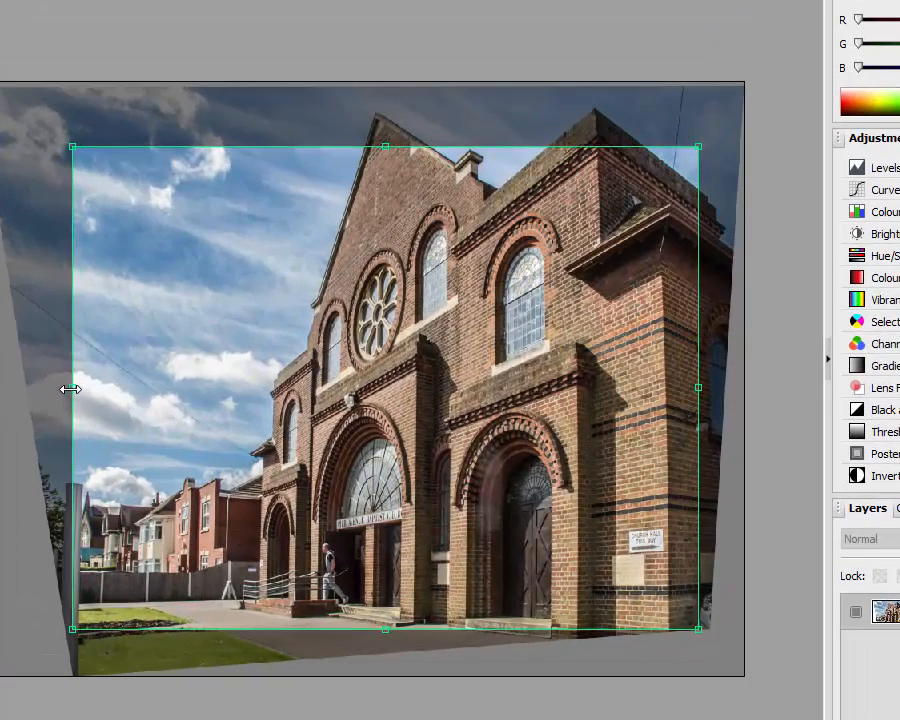
drag(70, 389, 63, 391)
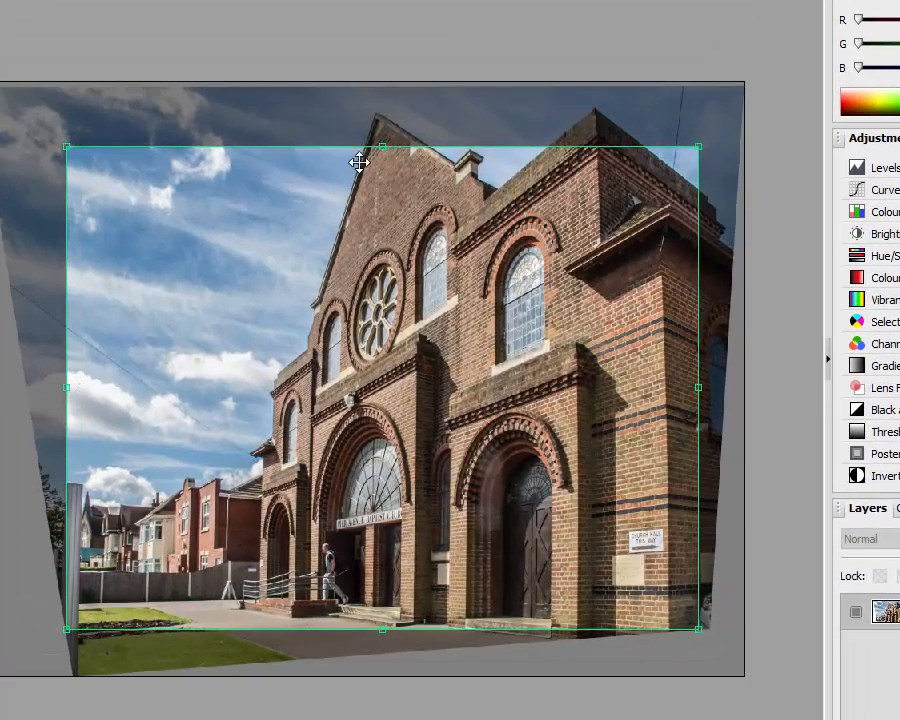
drag(380, 148, 376, 96)
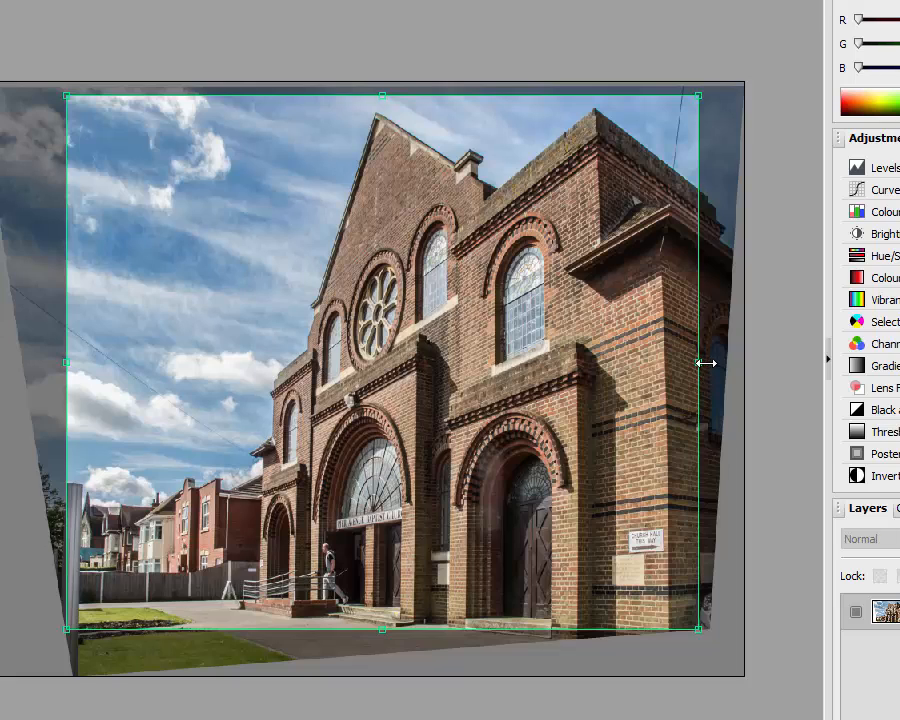
drag(706, 363, 712, 364)
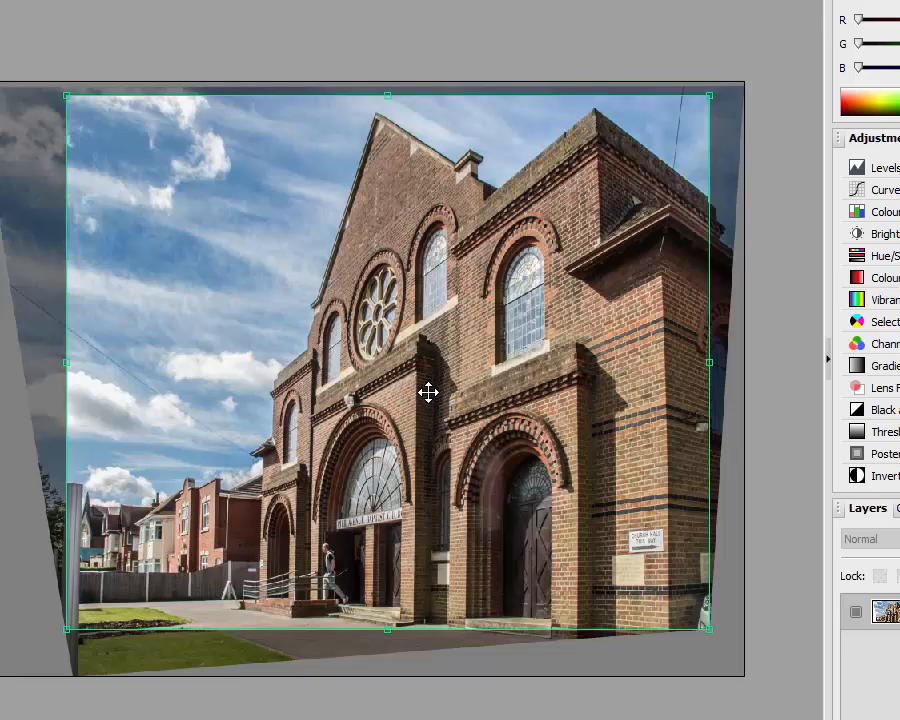
key(Return)
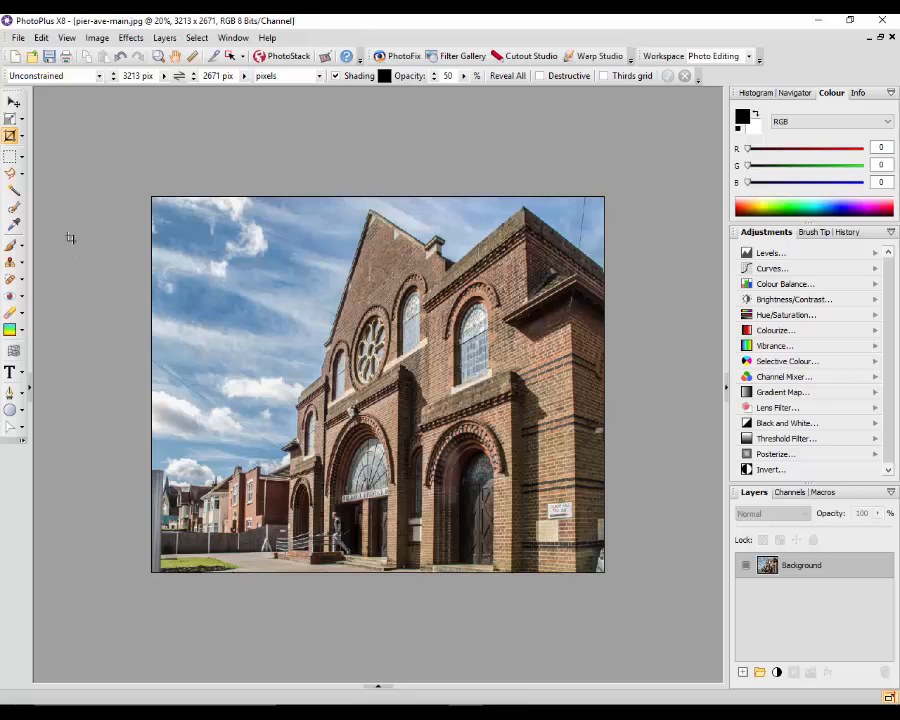
click(22, 124)
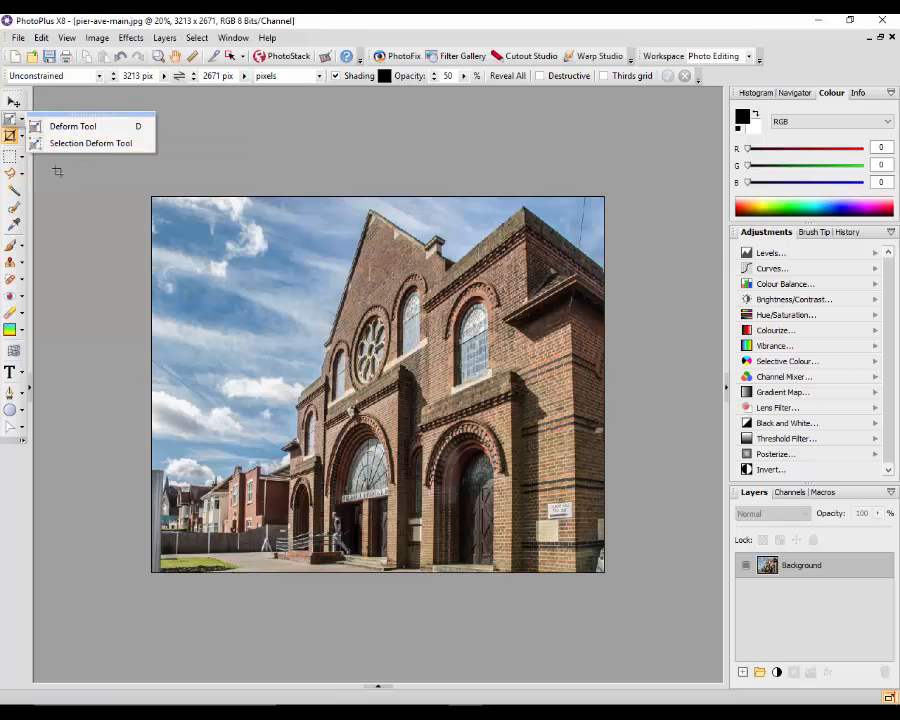
click(20, 158)
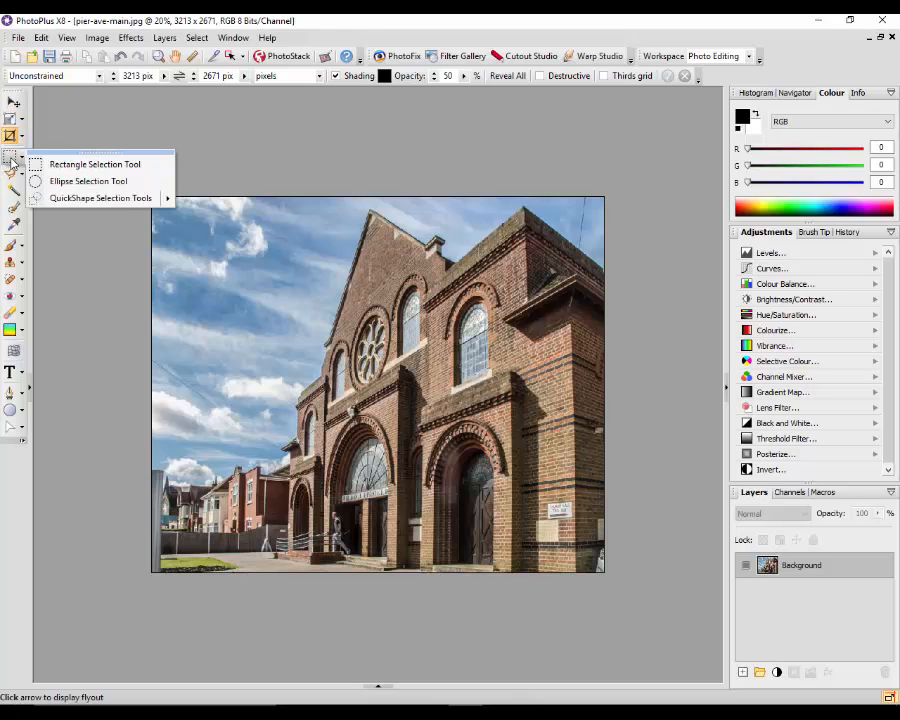
click(12, 160)
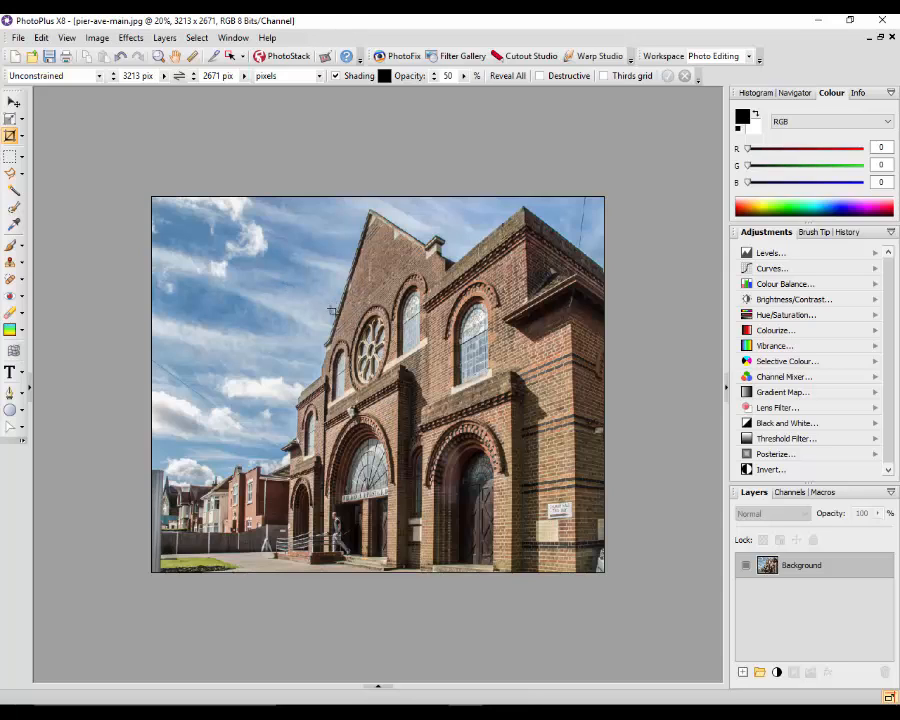
mouse_move(341, 302)
mouse_down()
mouse_move(374, 380)
mouse_move(426, 412)
mouse_move(483, 420)
mouse_up()
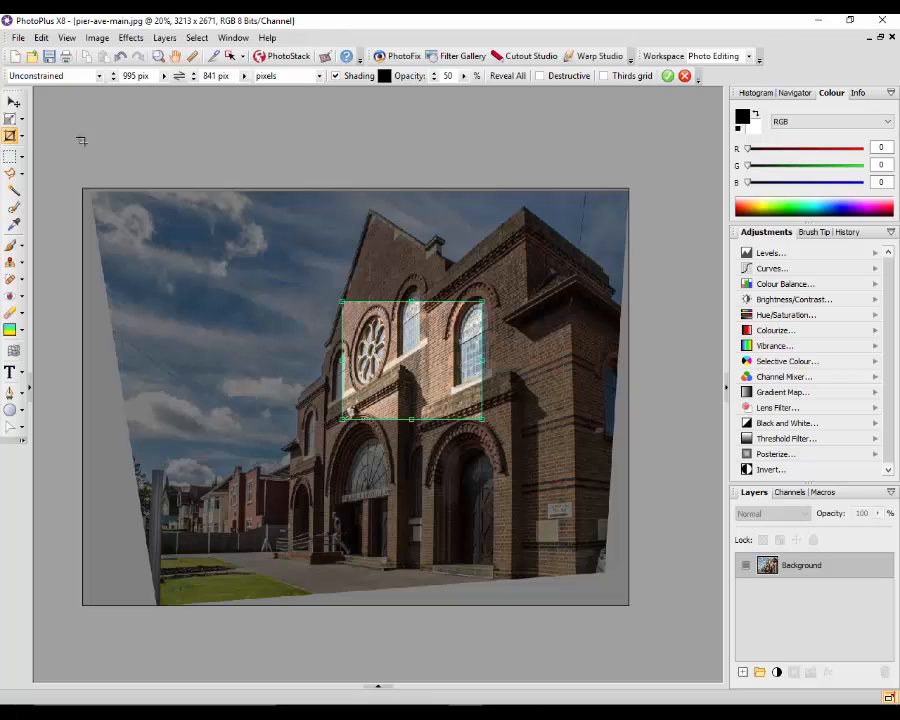
Set the deform tool to its selection variant and make a rectangular selection of about 1065 x 826 px around the rose window
click(23, 123)
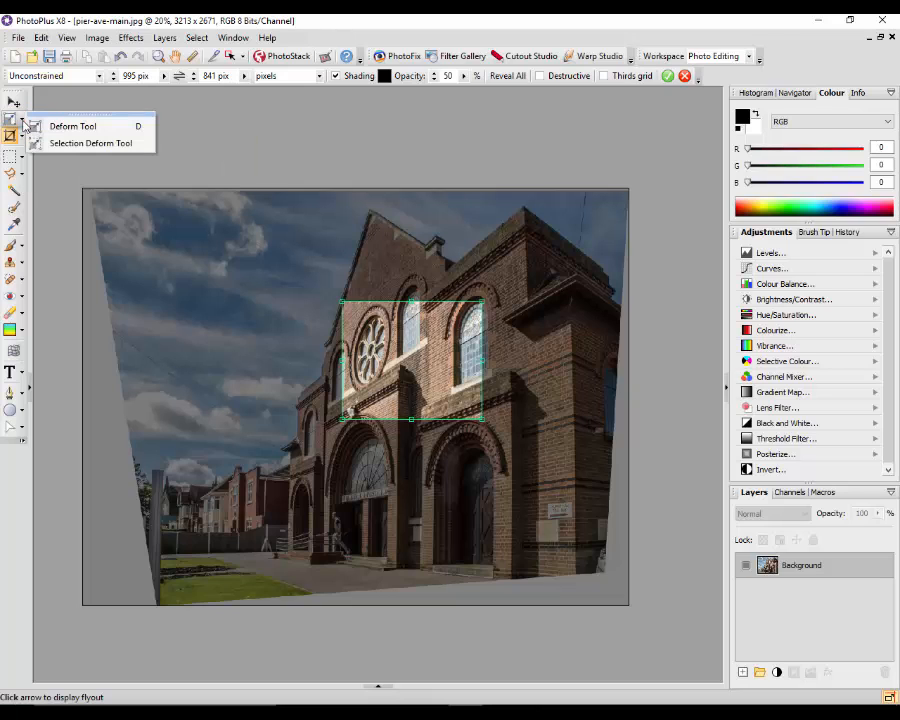
click(124, 148)
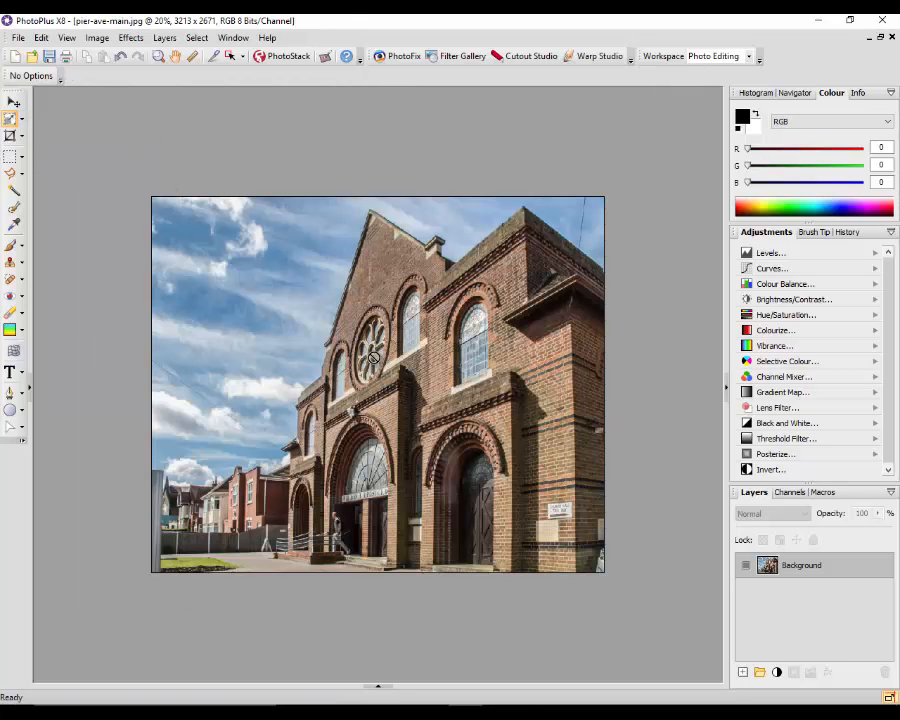
click(13, 156)
drag(290, 281, 440, 397)
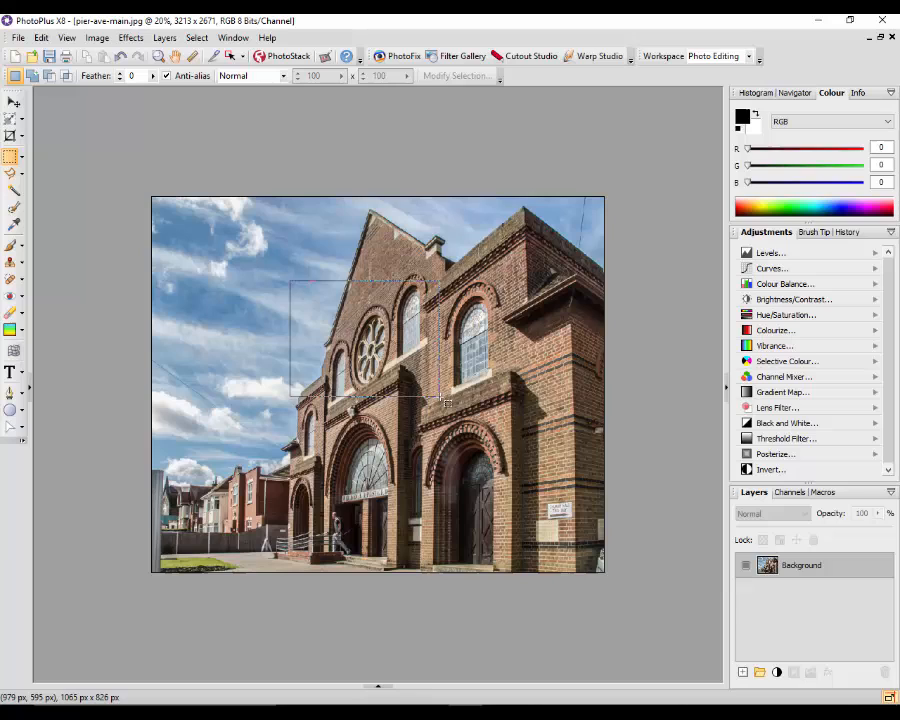
Deform the selection outline into a slanted quadrilateral by moving its upper-right and lower-left corners inward around the rose window
click(10, 118)
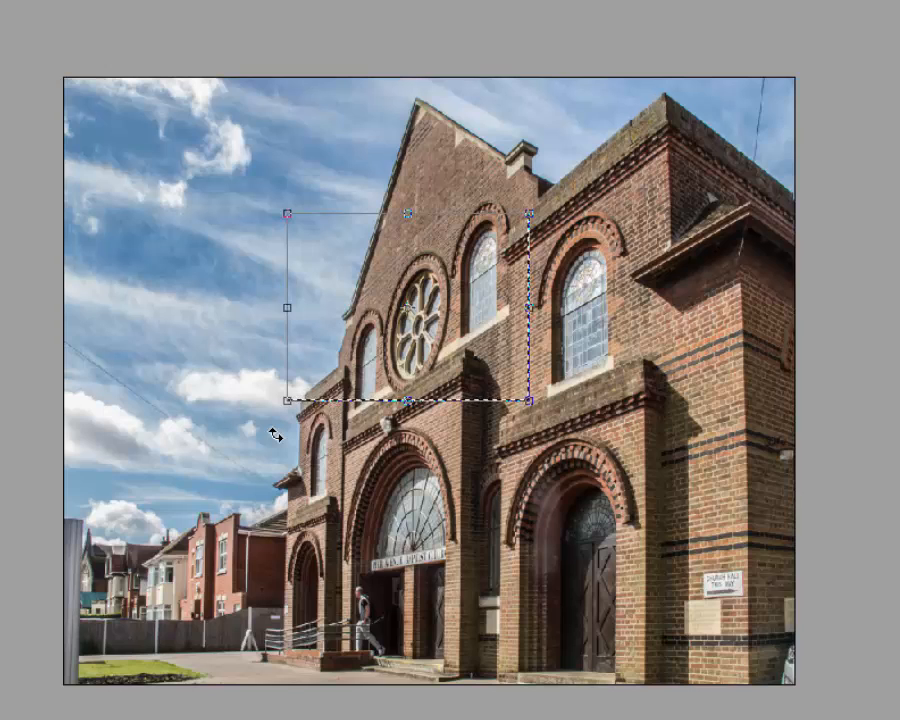
click(288, 214)
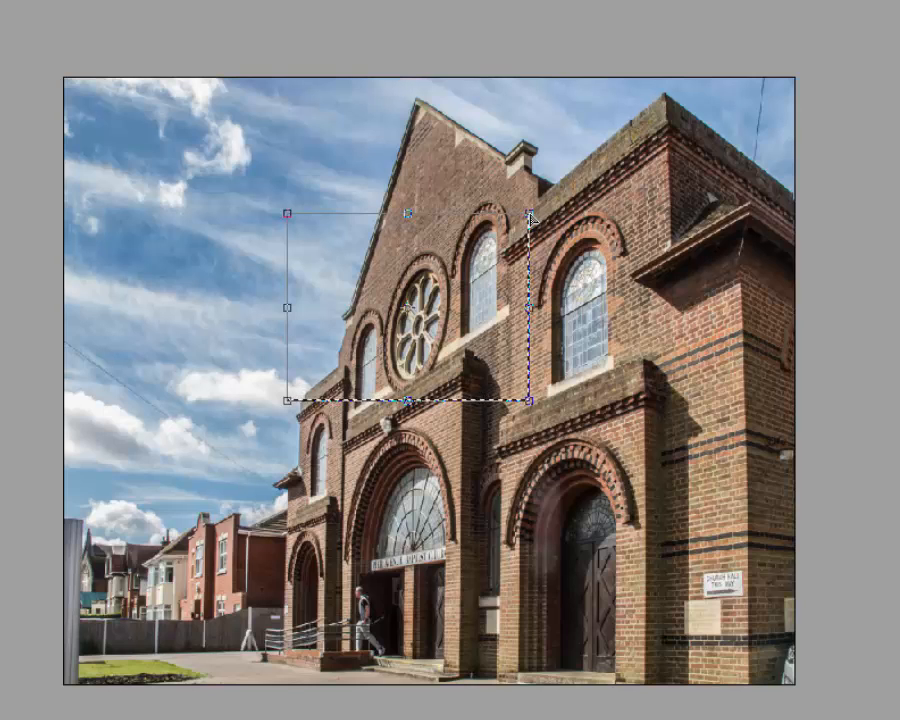
drag(531, 217, 463, 260)
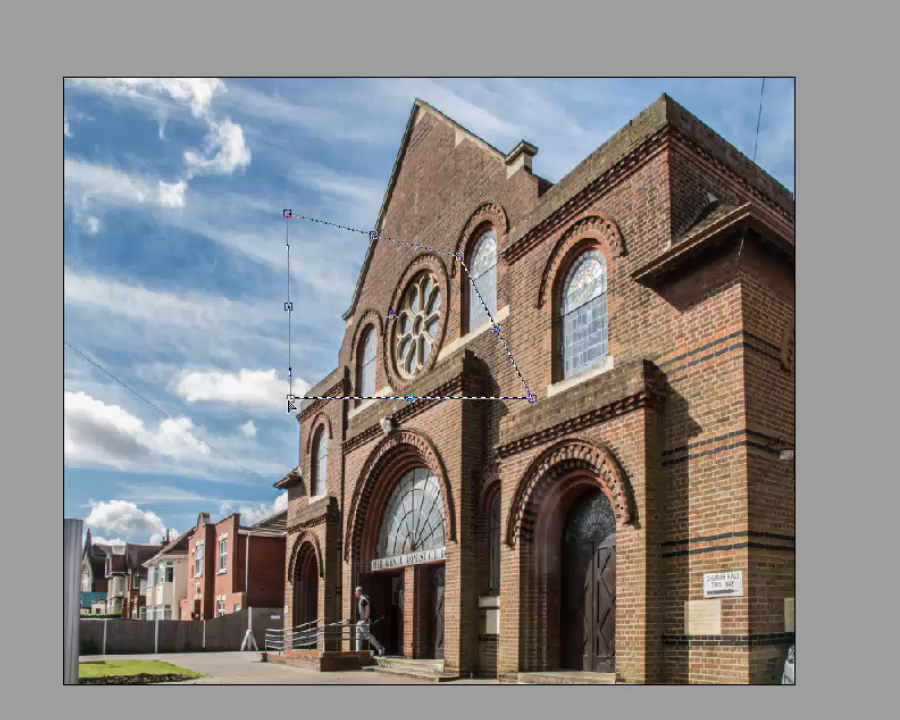
drag(289, 403, 339, 375)
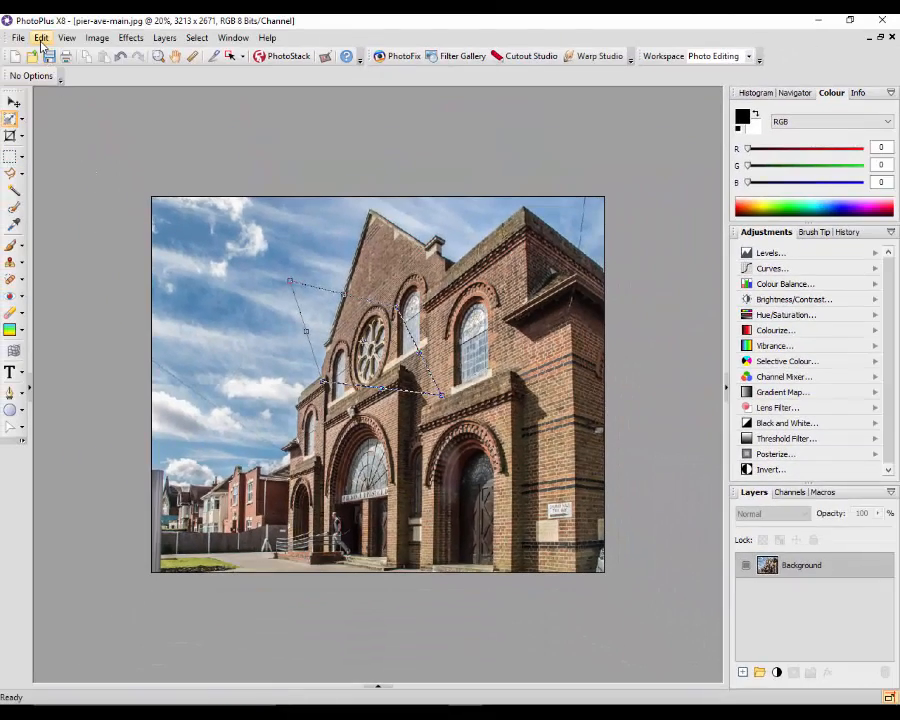
Copy the deformed selection's content onto a new layer and hide the Background layer to isolate the pasted piece
click(41, 38)
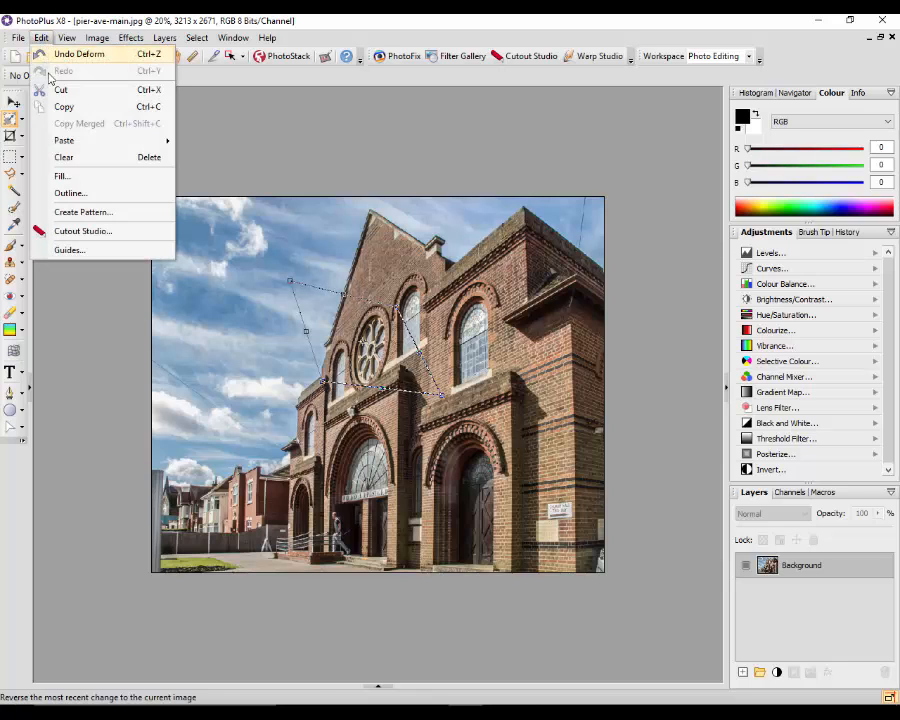
click(72, 107)
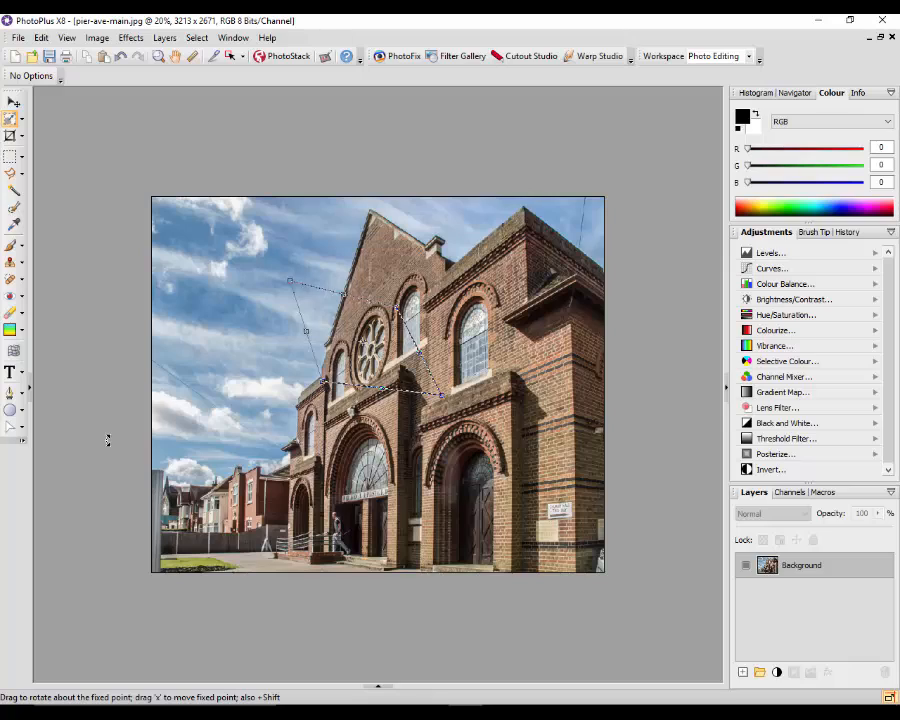
key(ctrl+v)
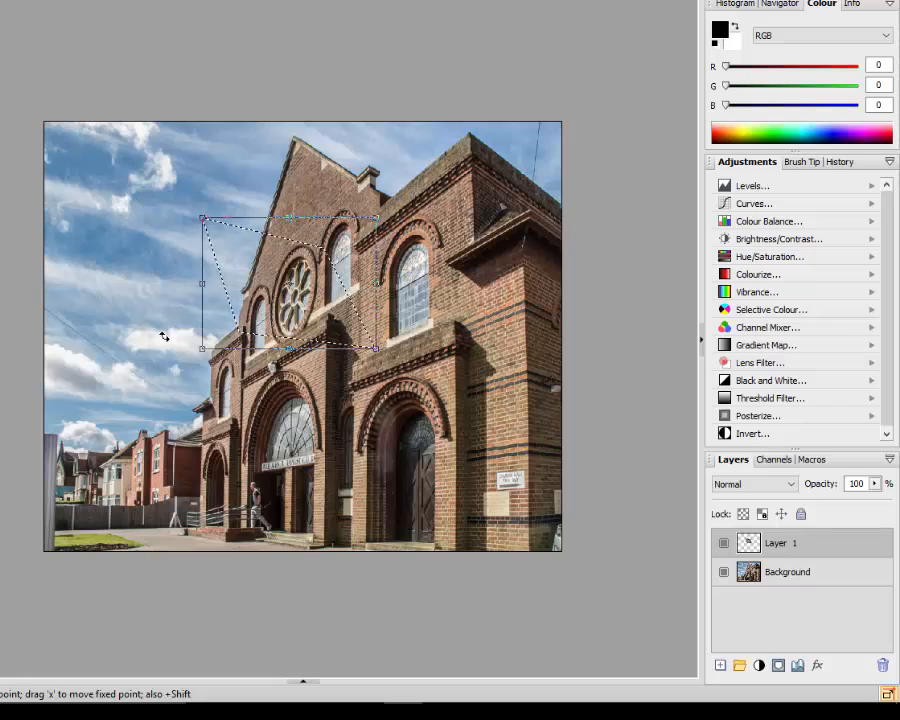
key(Return)
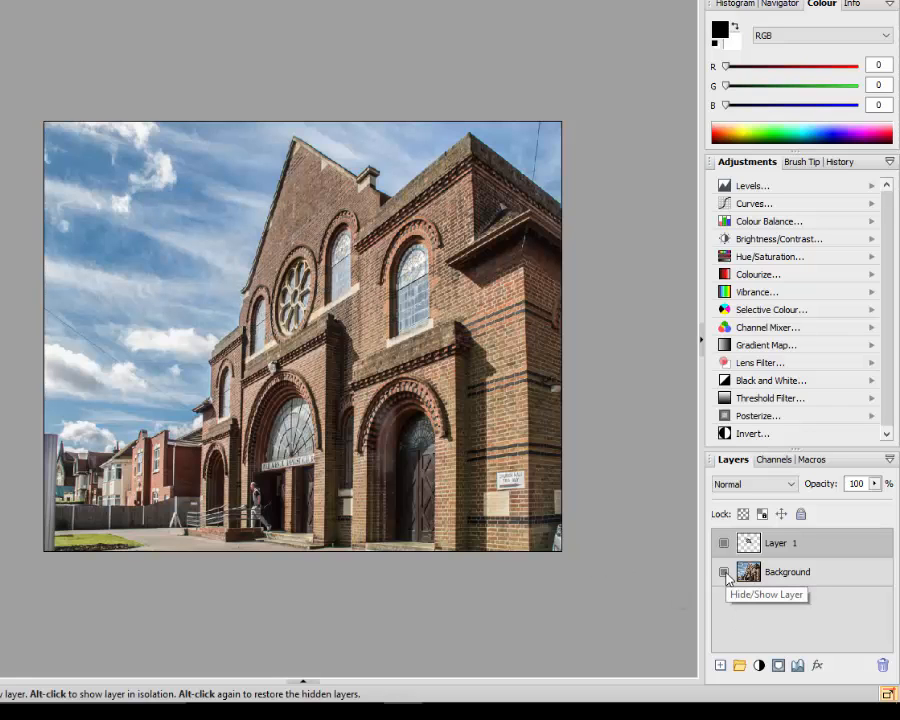
click(724, 572)
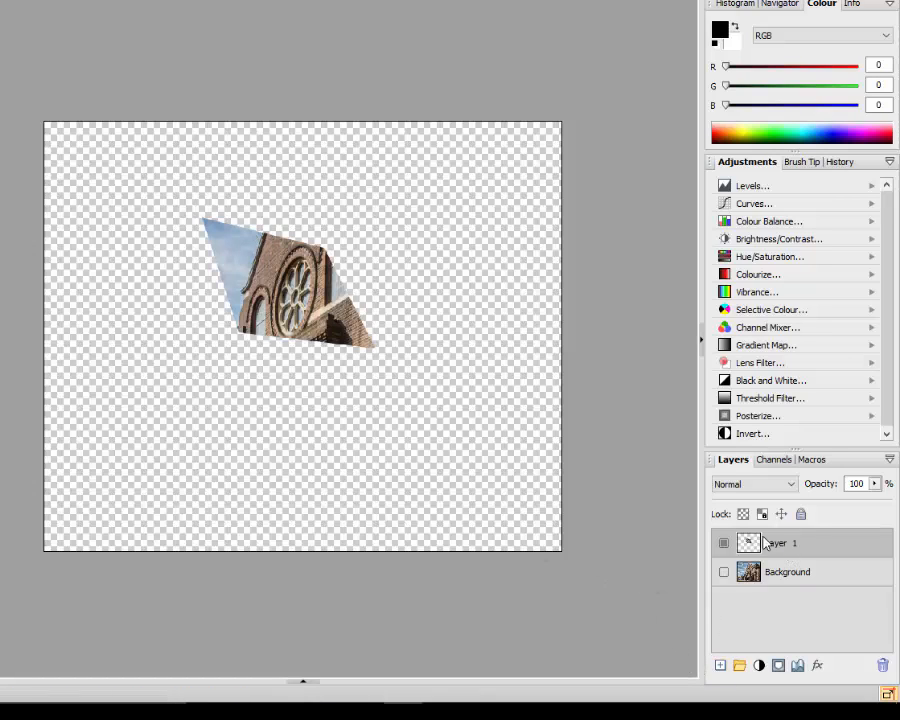
click(743, 514)
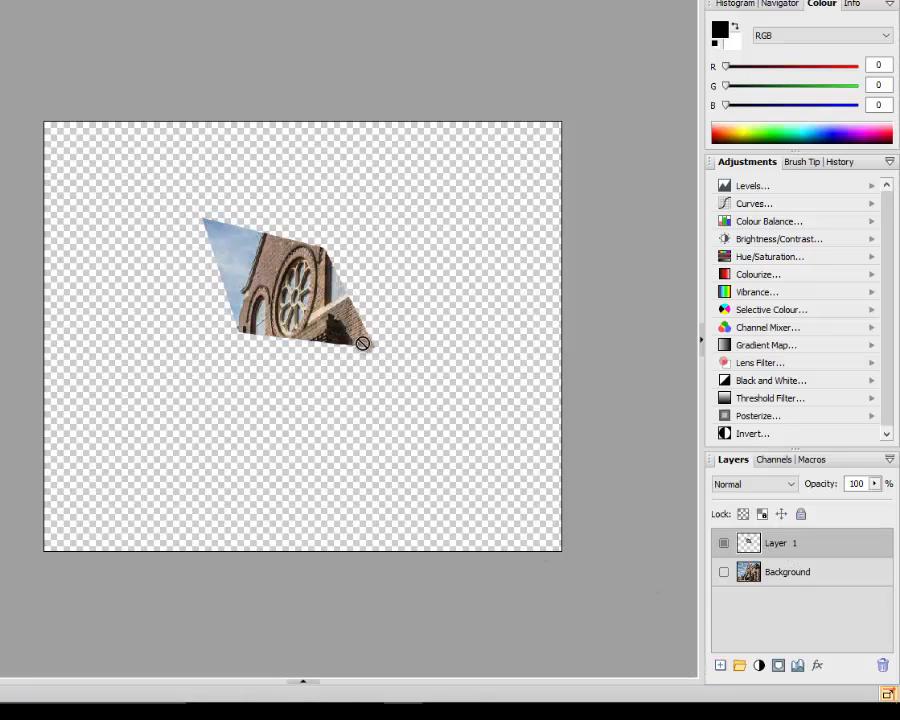